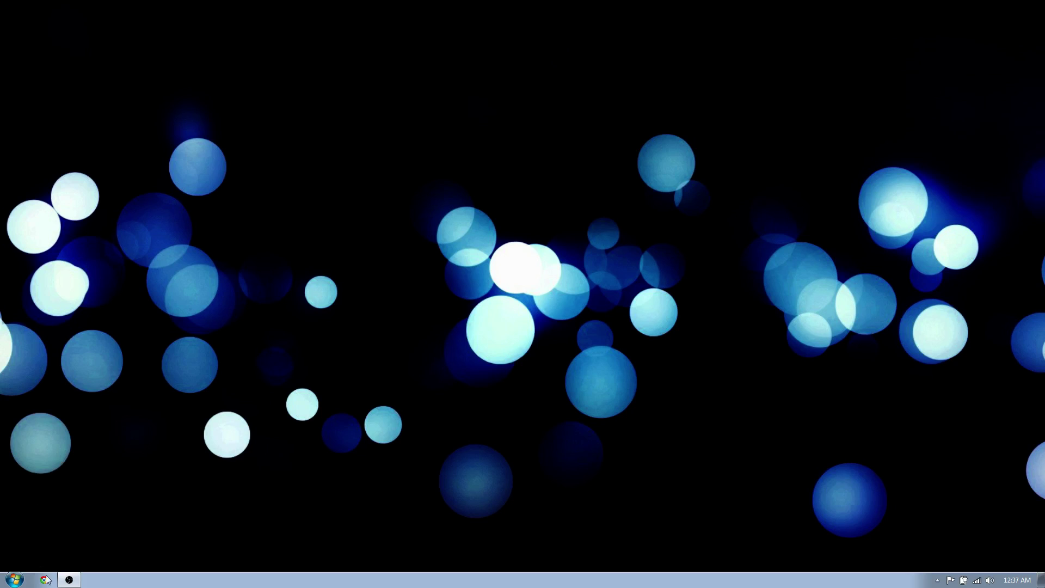
Launch Chrome, search Google for 'ubuntu' and open the official ubuntu.com result
{"action": "left_click", "coordinate": [45, 579]}
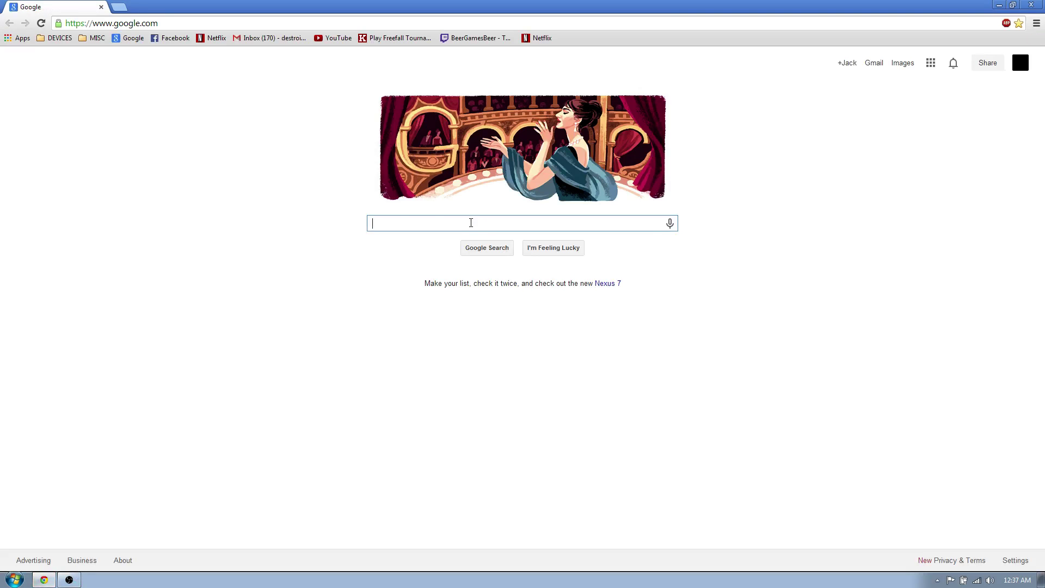
{"action": "type", "text": "un"}
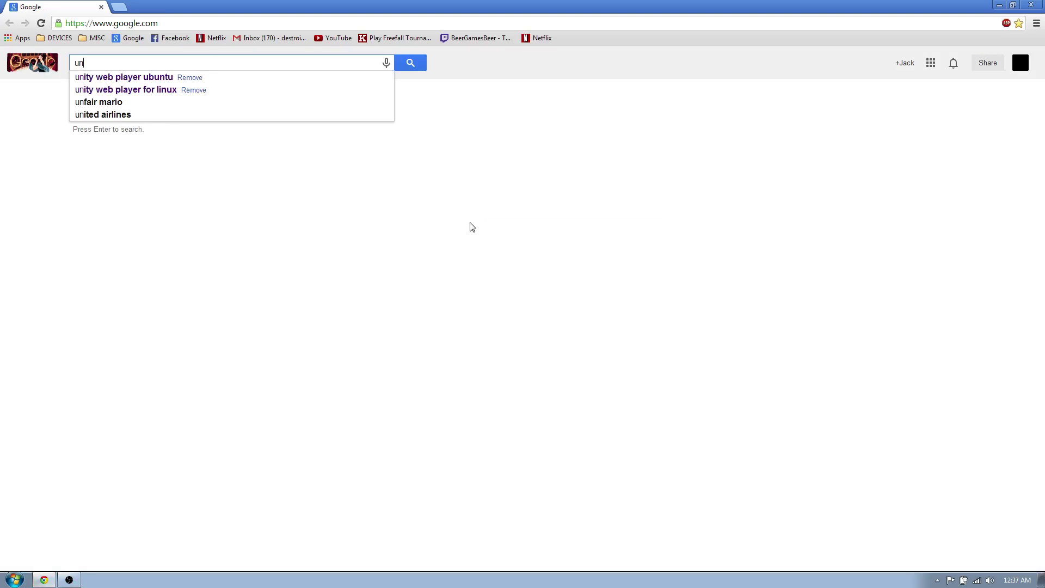
{"action": "key", "text": "BackSpace"}
{"action": "type", "text": "bu"}
{"action": "key", "text": "Down"}
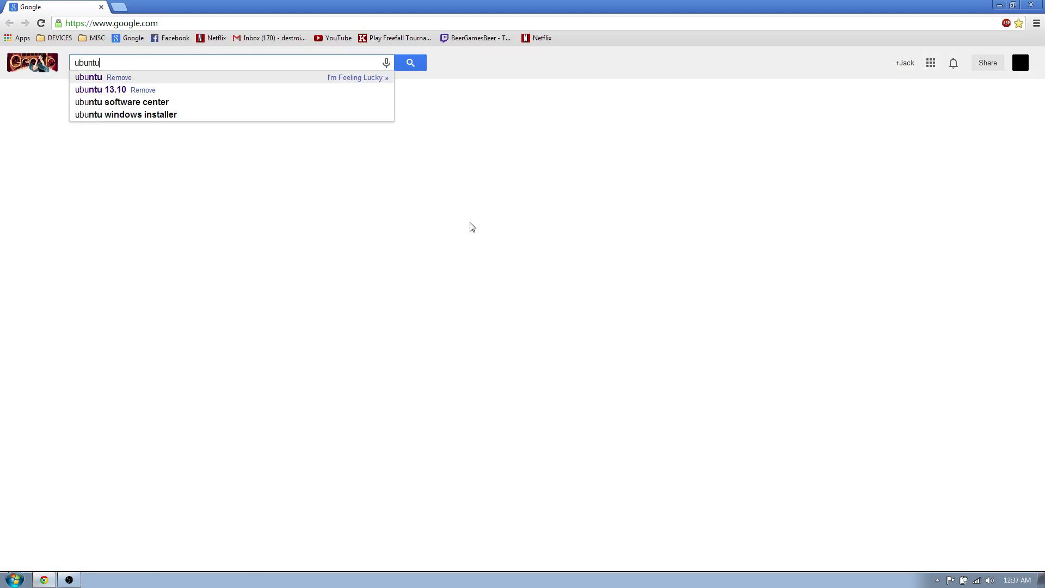
{"action": "key", "text": "Return"}
{"action": "left_click", "coordinate": [188, 148]}
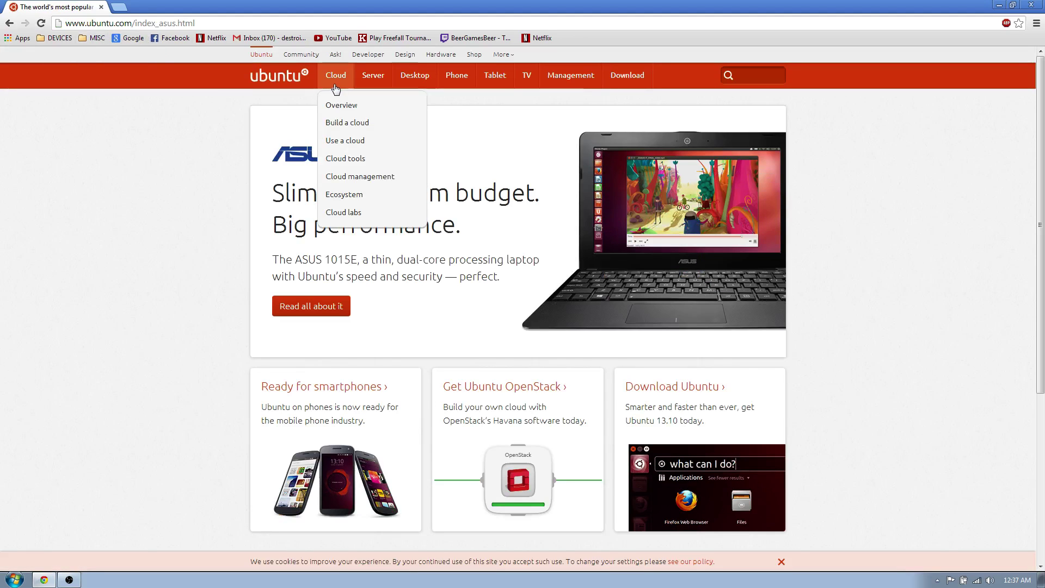
Go from the Ubuntu Desktop overview to the Download Ubuntu Desktop page
{"action": "mouse_move", "coordinate": [425, 80]}
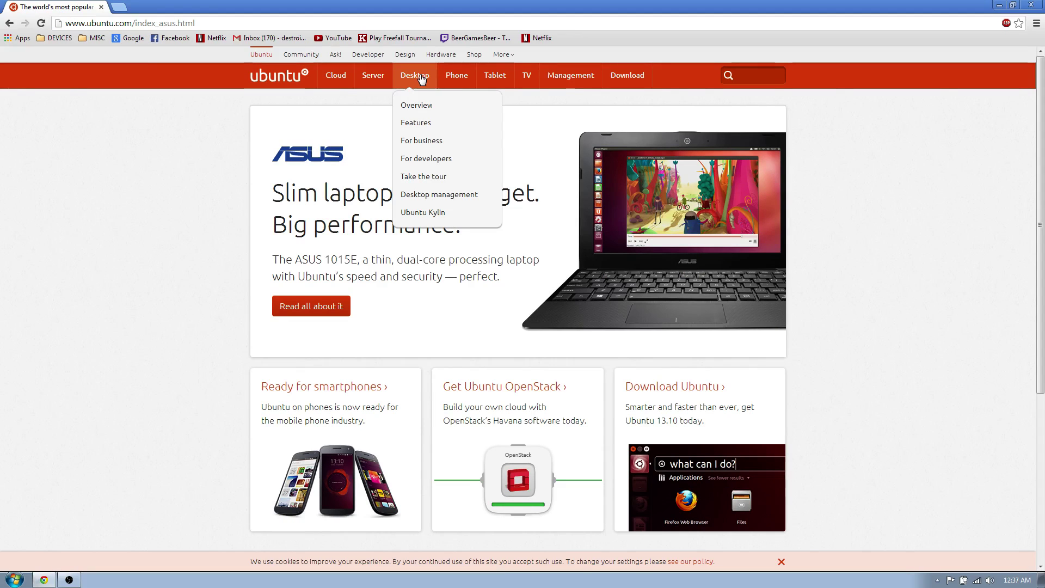
{"action": "left_click", "coordinate": [421, 79]}
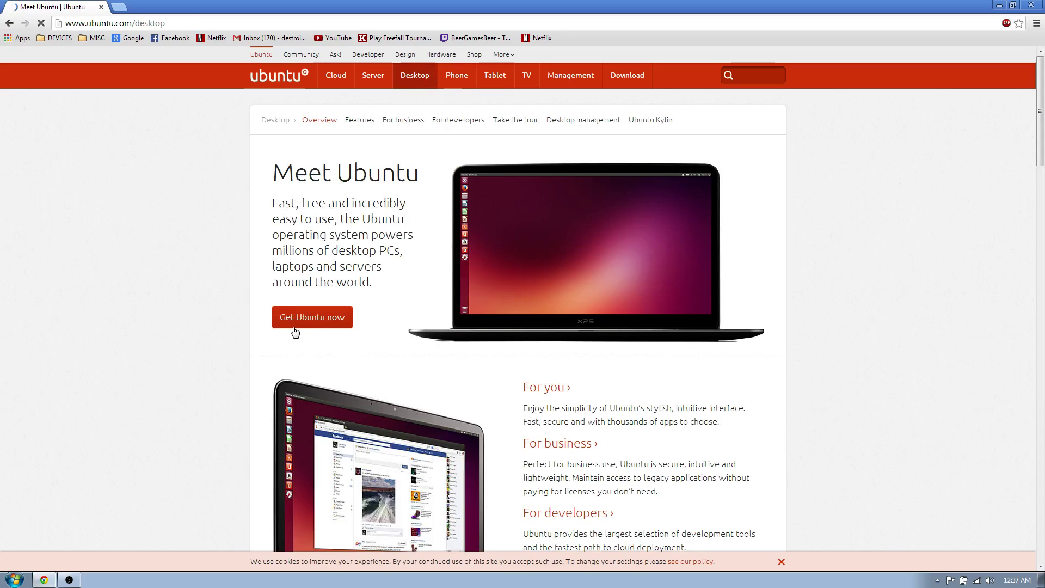
{"action": "left_click", "coordinate": [294, 326]}
{"action": "scroll", "coordinate": [348, 405], "scroll_direction": "down", "scroll_amount": 1}
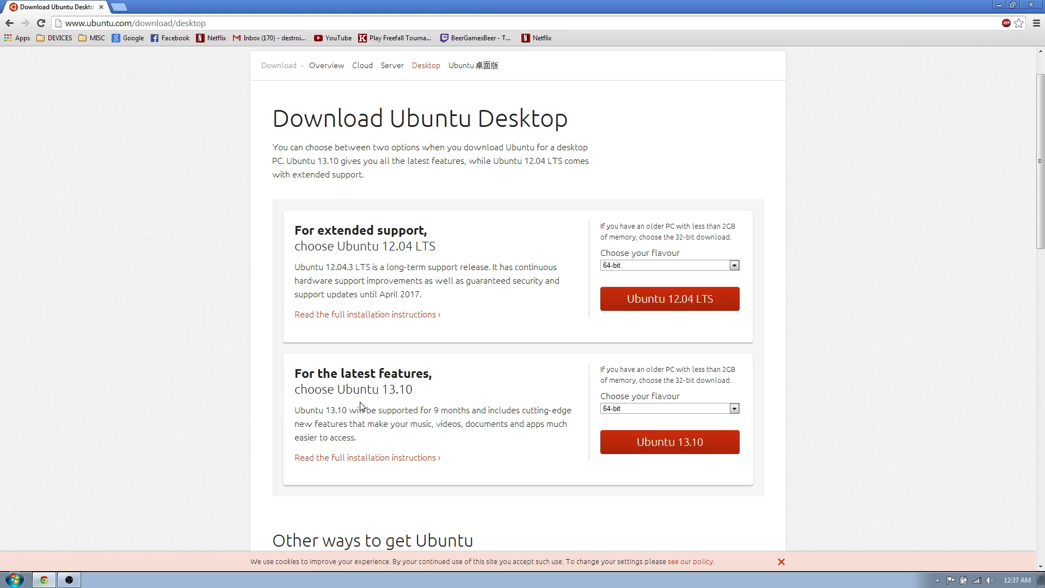
Keep the 64-bit flavour for Ubuntu 12.04 LTS and review the download options
{"action": "left_click", "coordinate": [652, 264]}
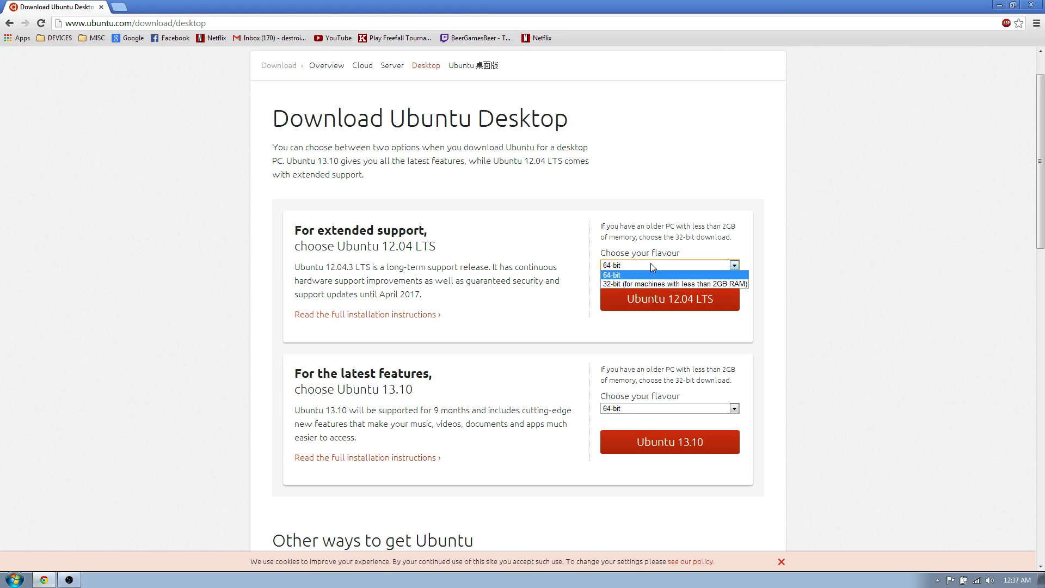
{"action": "left_click", "coordinate": [652, 264]}
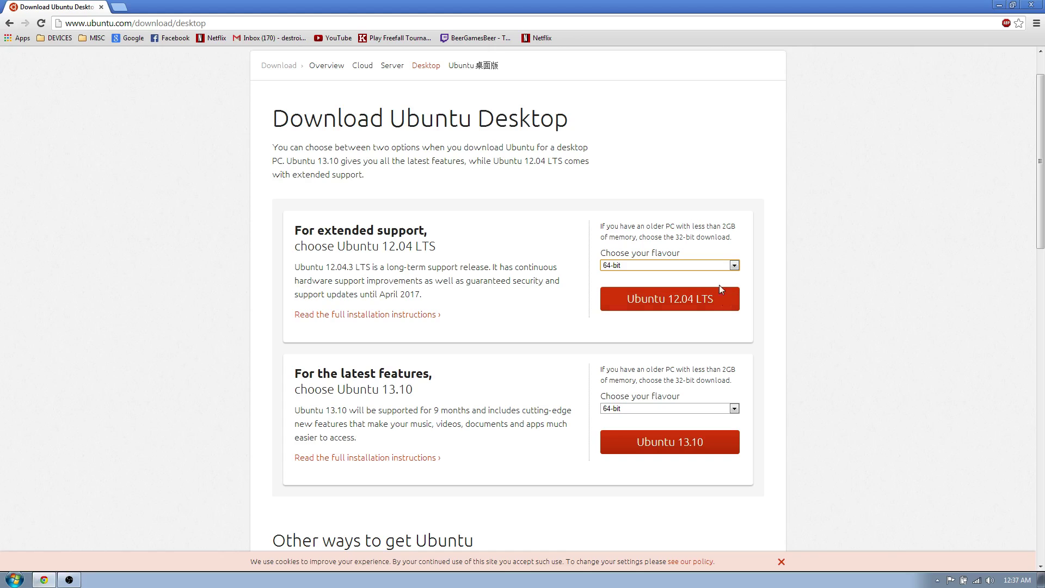
{"action": "scroll", "coordinate": [662, 324], "scroll_direction": "down", "scroll_amount": 1}
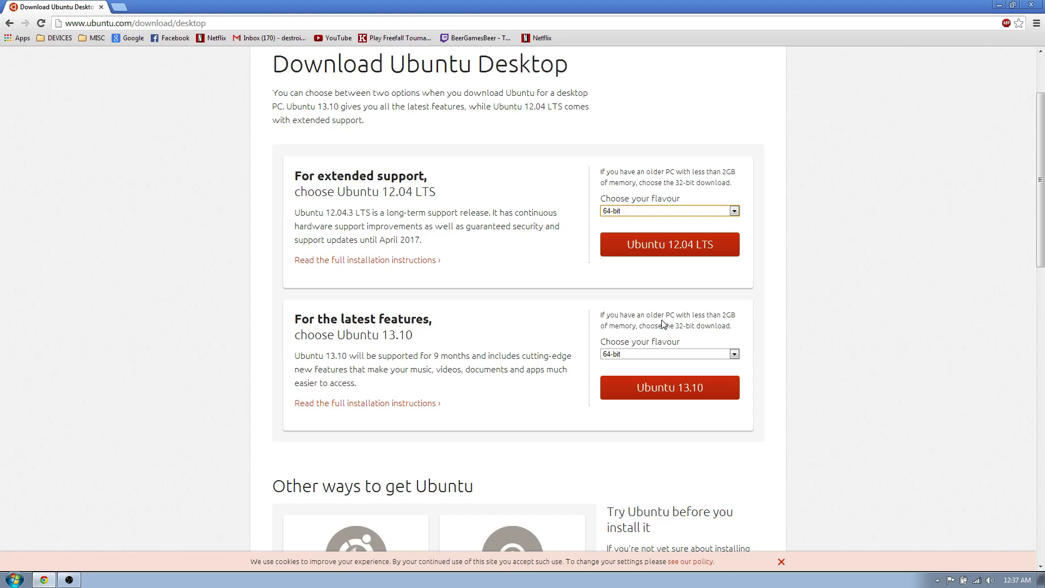
{"action": "scroll", "coordinate": [419, 394], "scroll_direction": "down", "scroll_amount": 3}
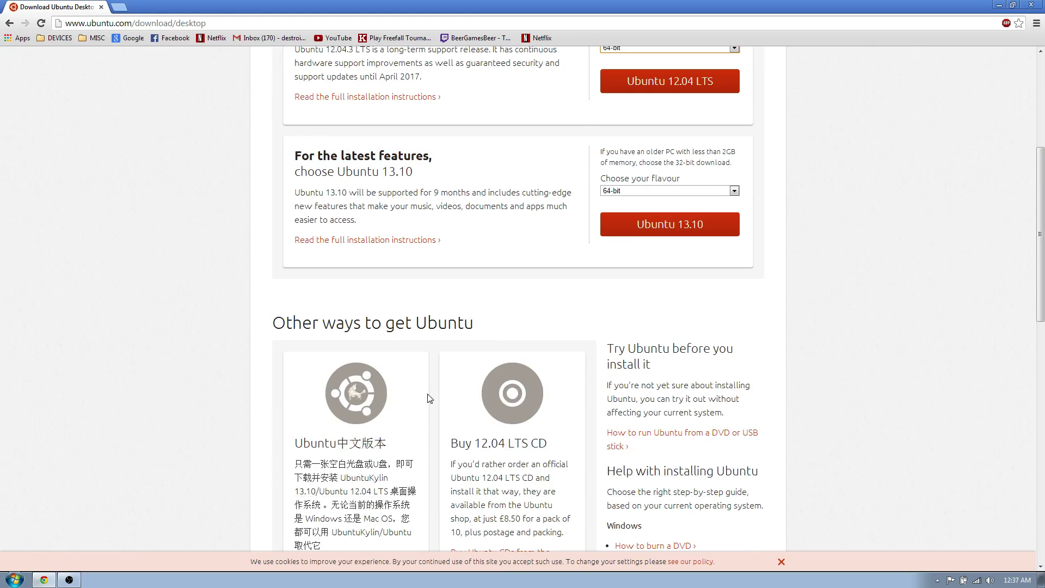
{"action": "scroll", "coordinate": [665, 321], "scroll_direction": "up", "scroll_amount": 3}
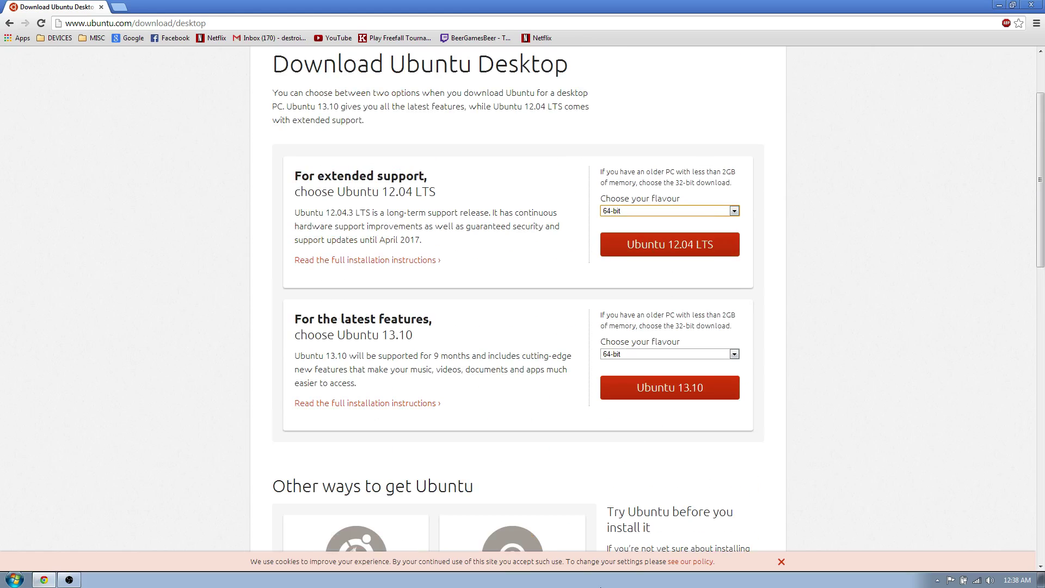
Close and relaunch Chrome, then search Google for 'YUMI'
{"action": "left_click", "coordinate": [101, 7]}
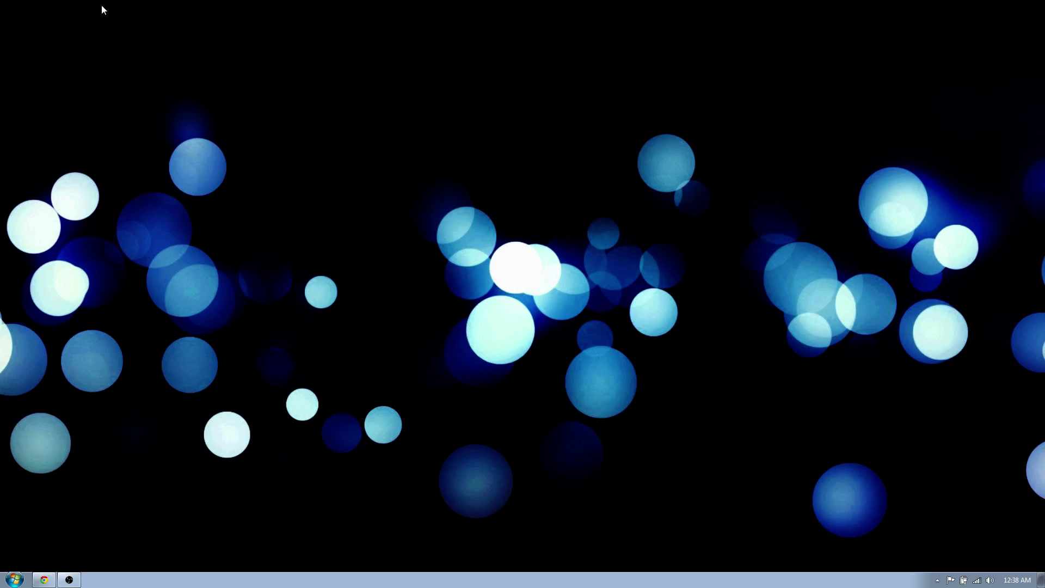
{"action": "left_click", "coordinate": [13, 578]}
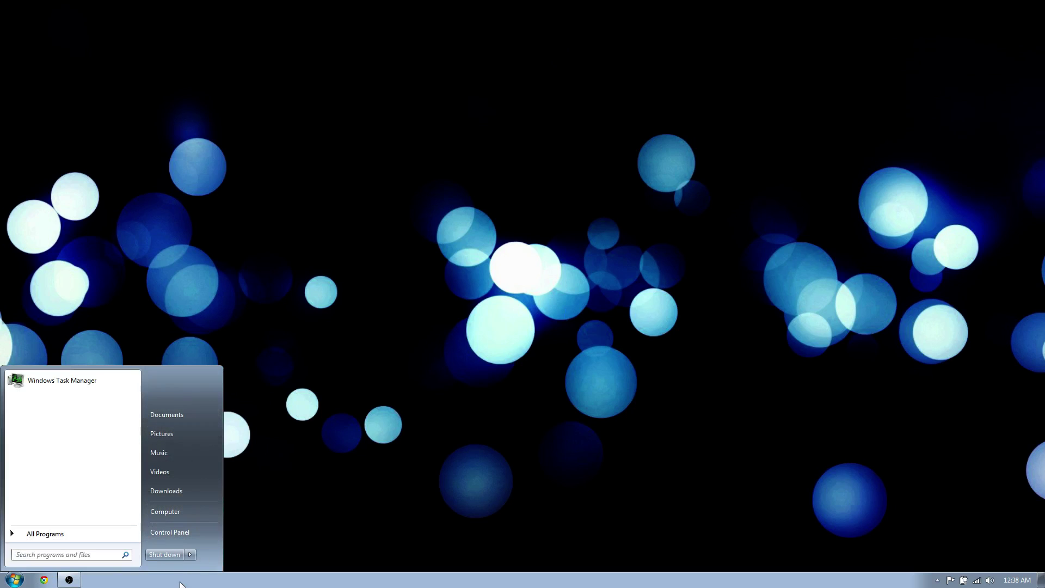
{"action": "left_click", "coordinate": [44, 579]}
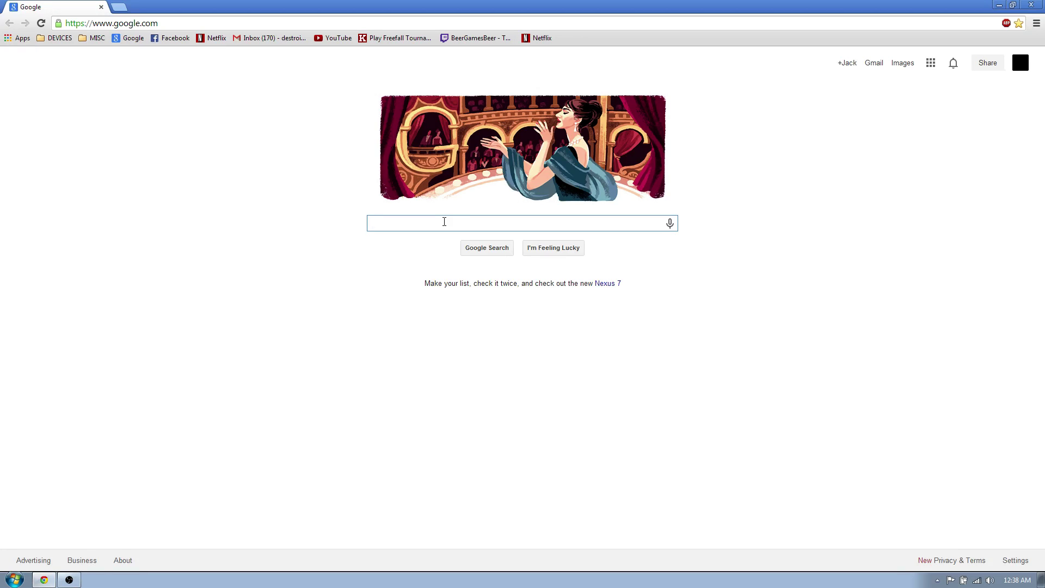
{"action": "type", "text": "YUMI"}
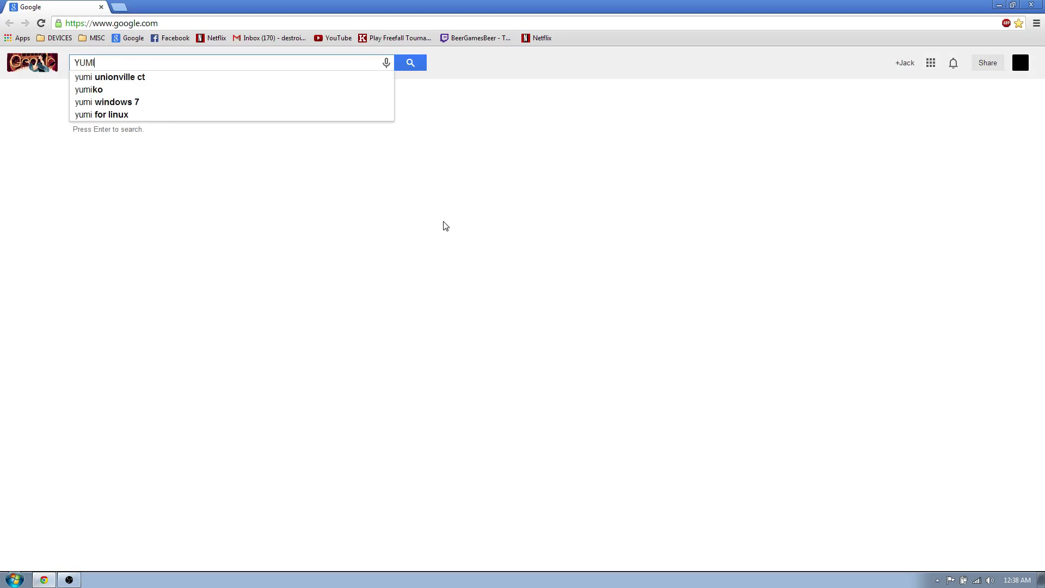
{"action": "key", "text": "Return"}
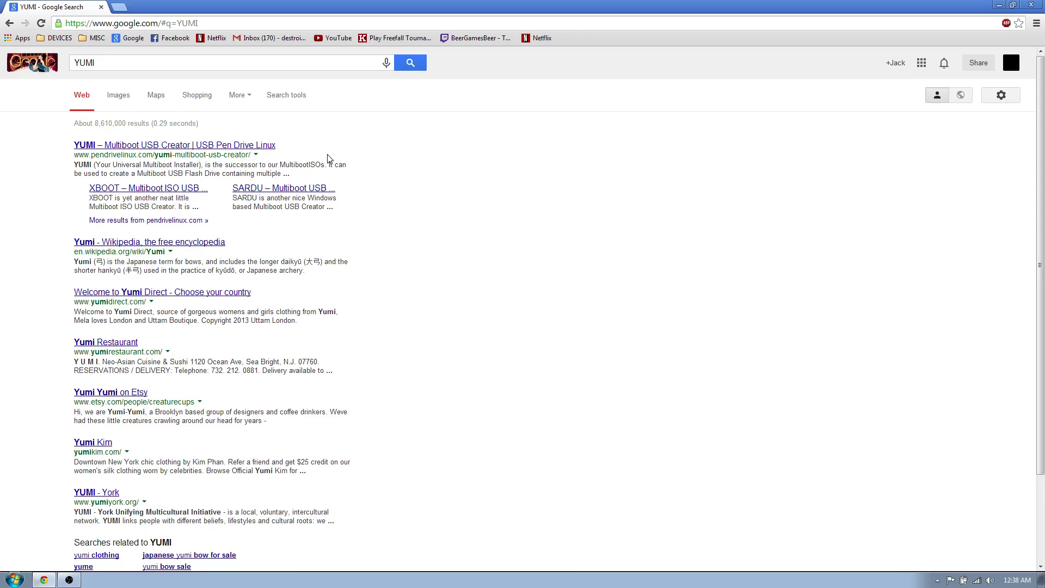
View the pendrivelinux YUMI page, search 'YUMI cnet' for download results, then close Chrome
{"action": "left_click", "coordinate": [181, 147]}
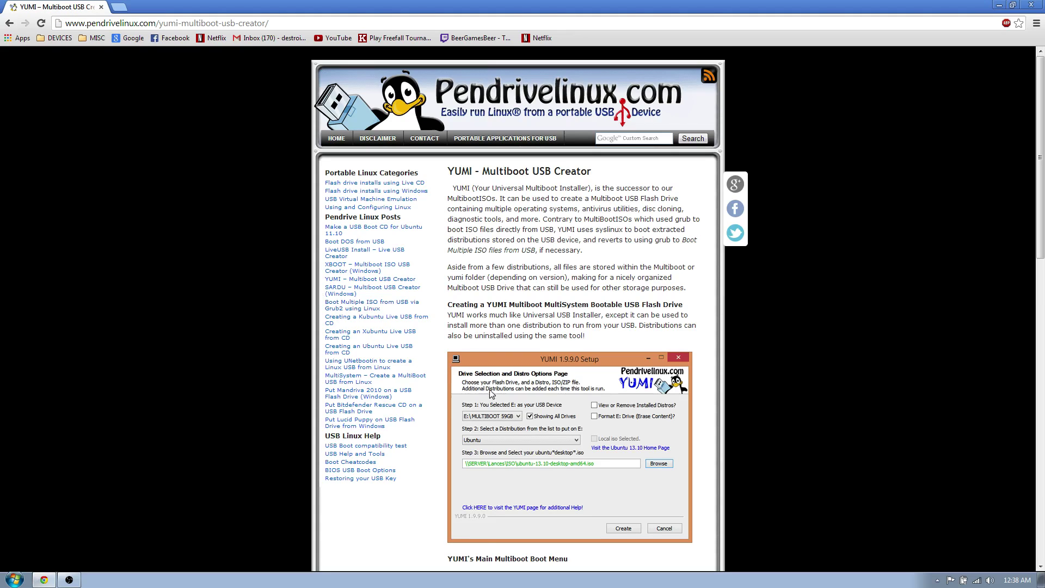
{"action": "scroll", "coordinate": [625, 396], "scroll_direction": "down", "scroll_amount": 5}
{"action": "scroll", "coordinate": [652, 396], "scroll_direction": "down", "scroll_amount": 7}
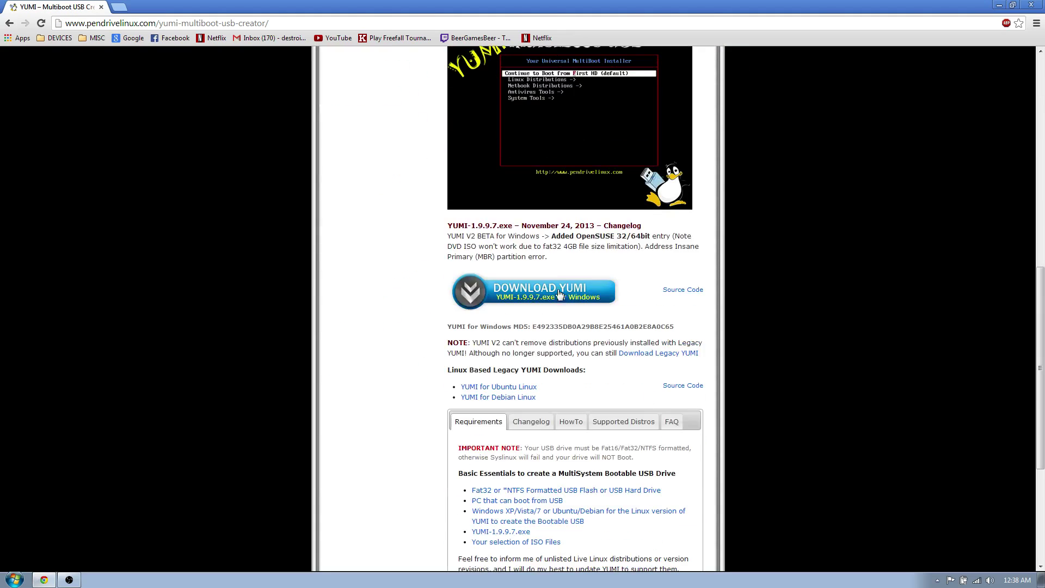
{"action": "left_click", "coordinate": [10, 23]}
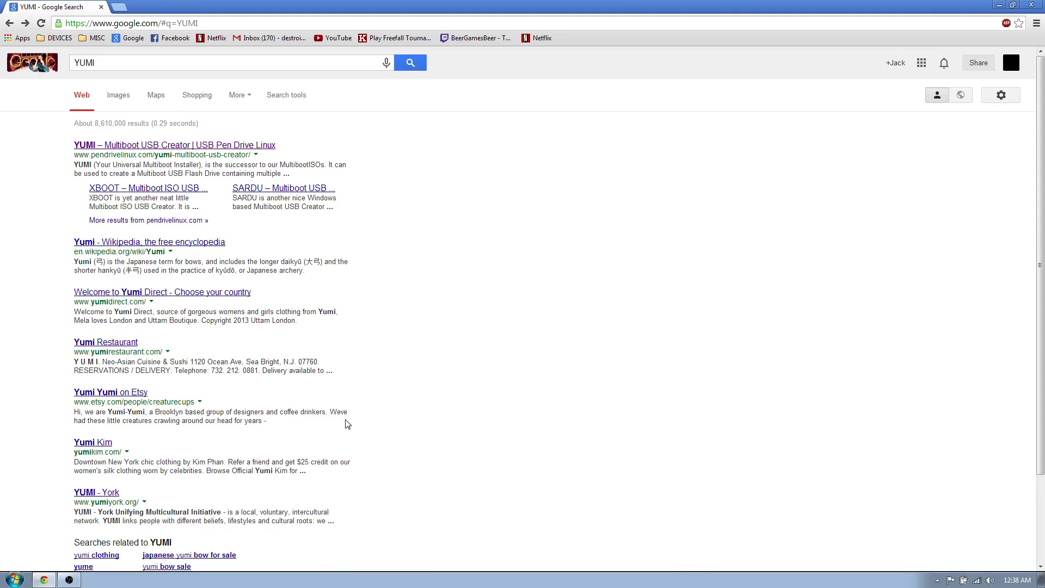
{"action": "left_click", "coordinate": [164, 61]}
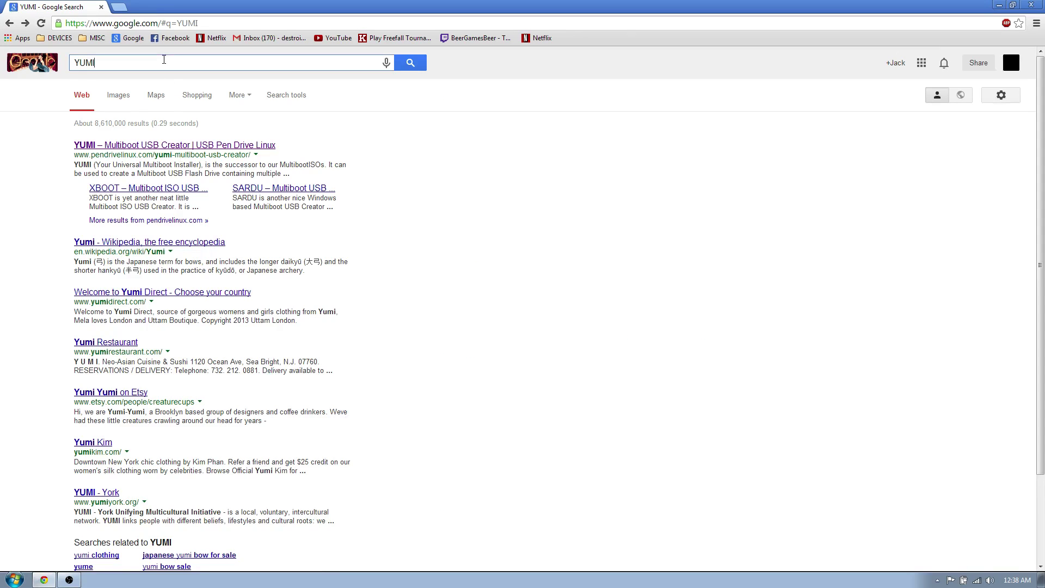
{"action": "type", "text": "cnet"}
{"action": "key", "text": "Return"}
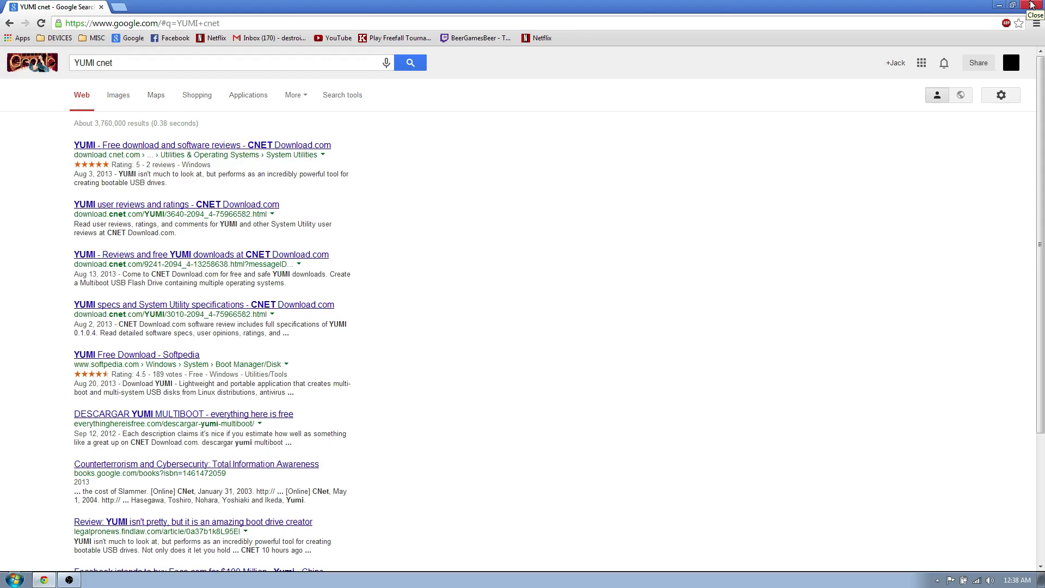
{"action": "left_click", "coordinate": [1030, 5]}
Open MyStuff's installers folder and launch the YUMI-0.1.0.7.exe installer
{"action": "left_click", "coordinate": [15, 580]}
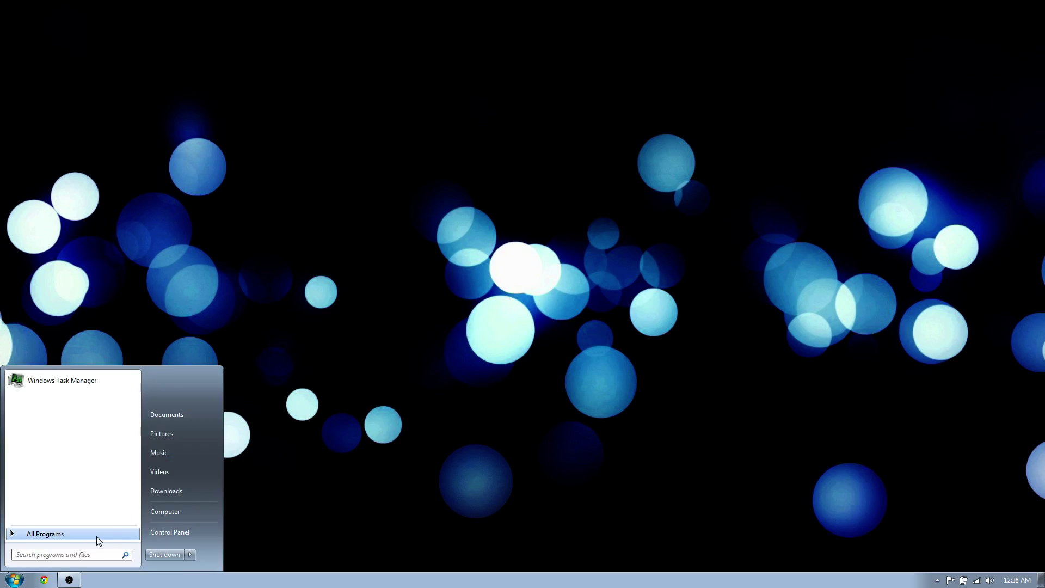
{"action": "left_click", "coordinate": [189, 488]}
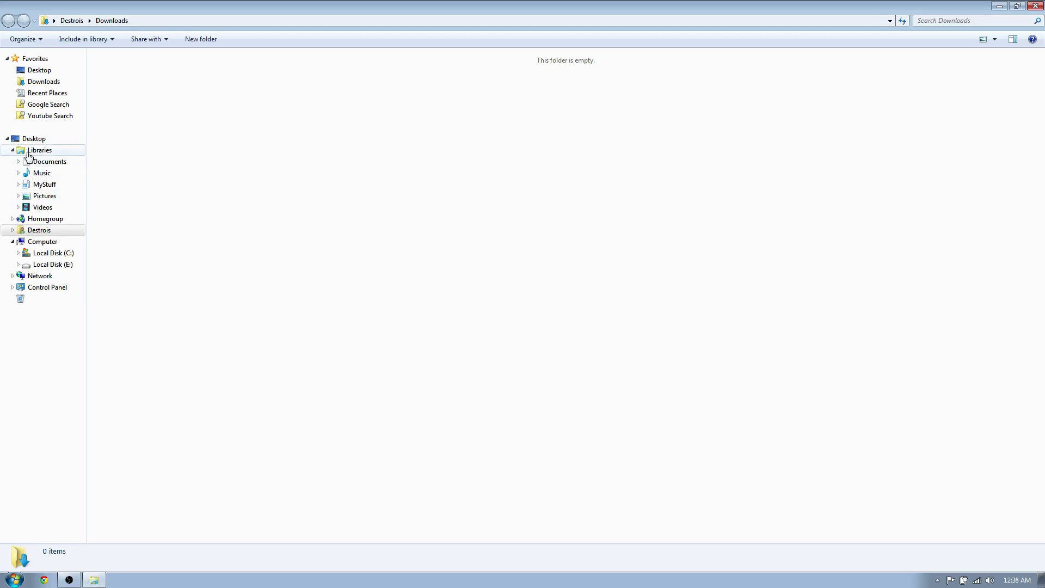
{"action": "left_click", "coordinate": [44, 196]}
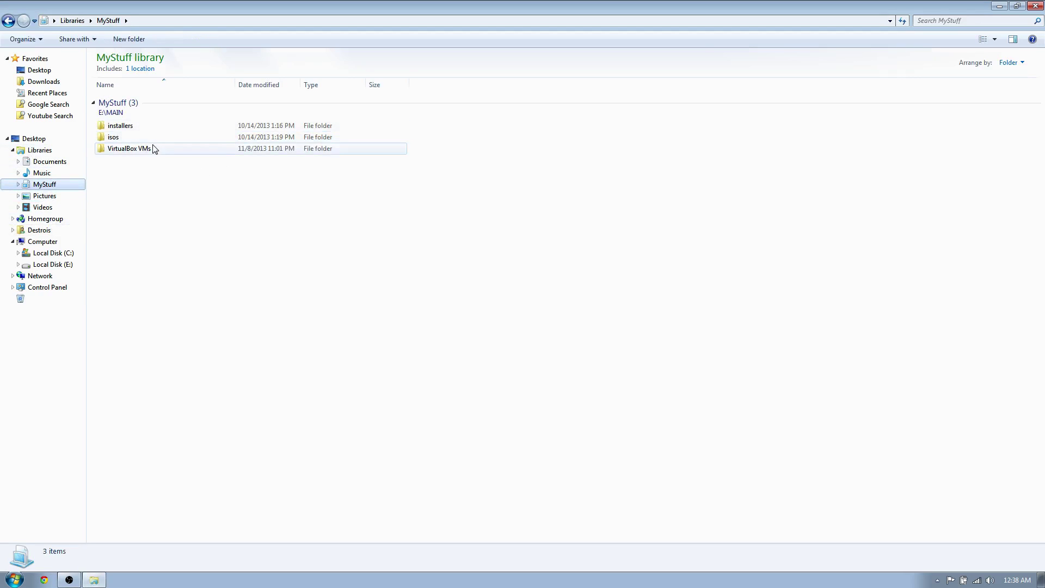
{"action": "double_click", "coordinate": [133, 127]}
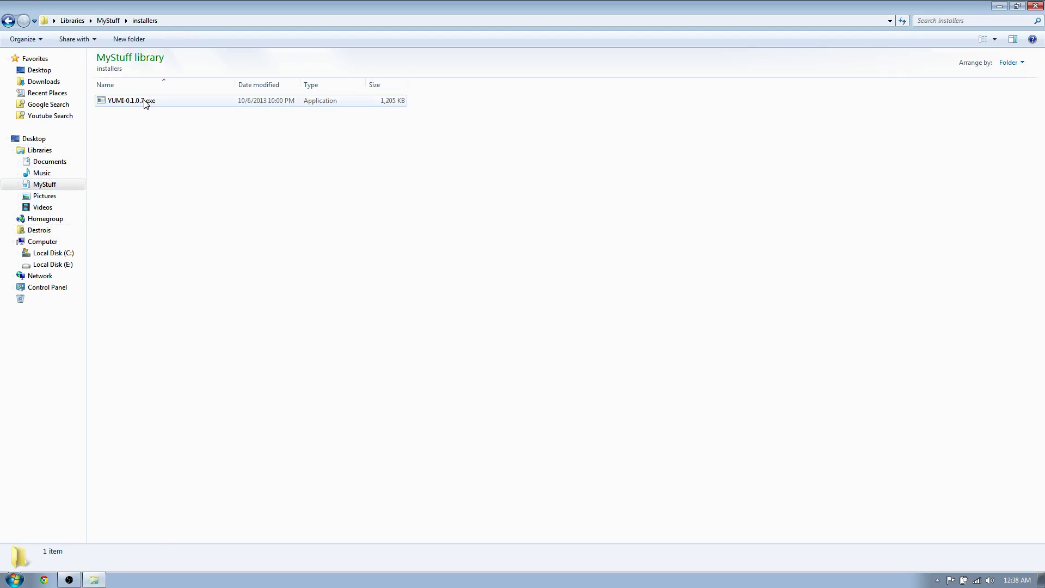
{"action": "double_click", "coordinate": [146, 104]}
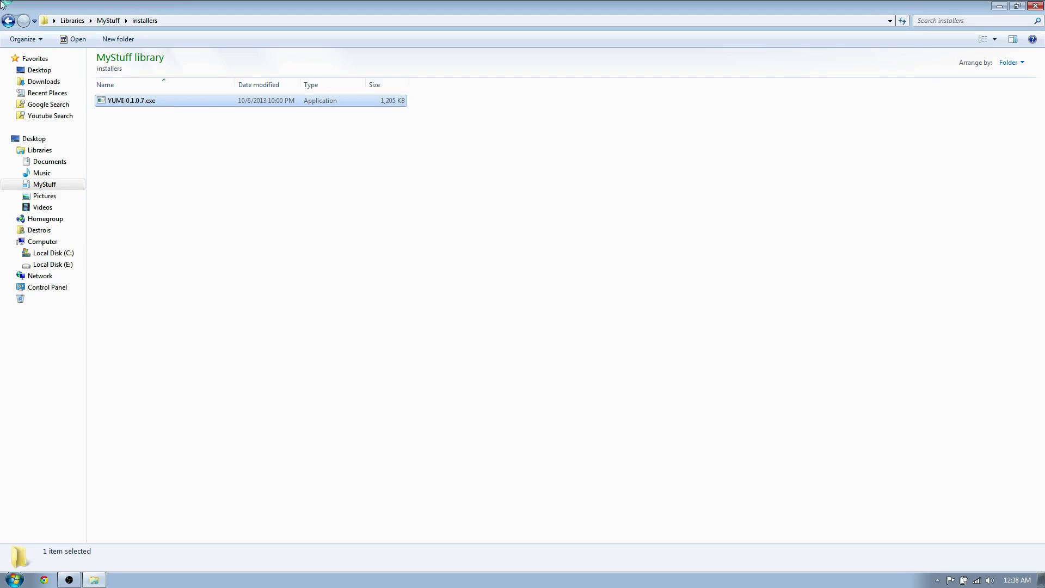
Run YUMI and accept its licence agreement, restarting the setup once
{"action": "left_click", "coordinate": [548, 302]}
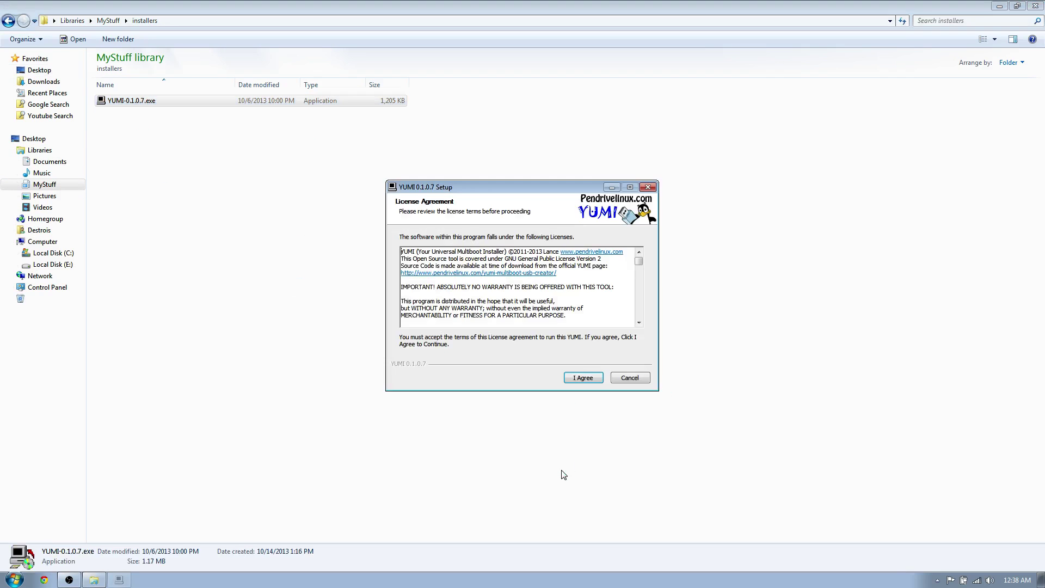
{"action": "left_click", "coordinate": [575, 379]}
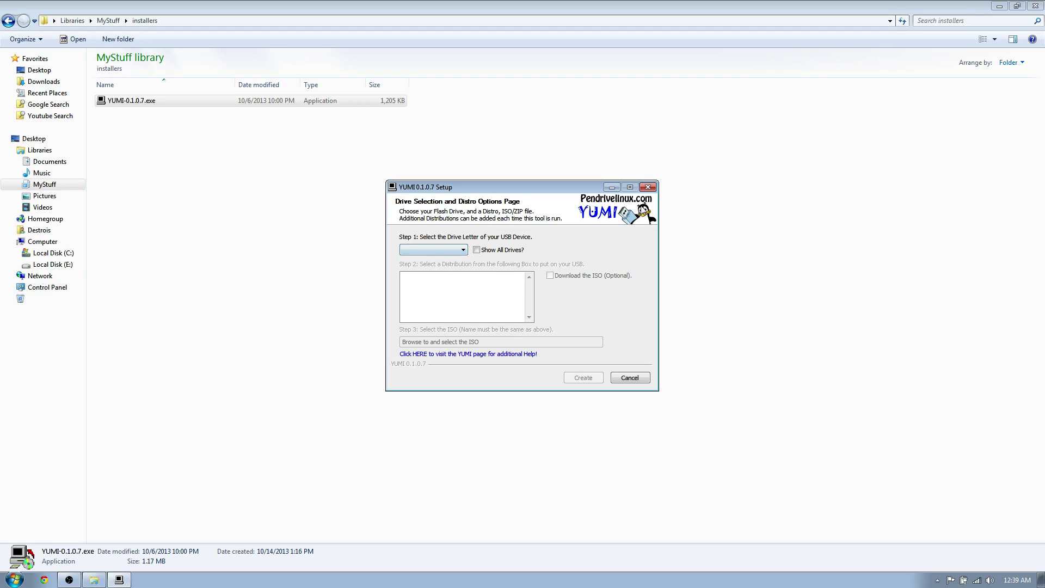
{"action": "left_click", "coordinate": [630, 377]}
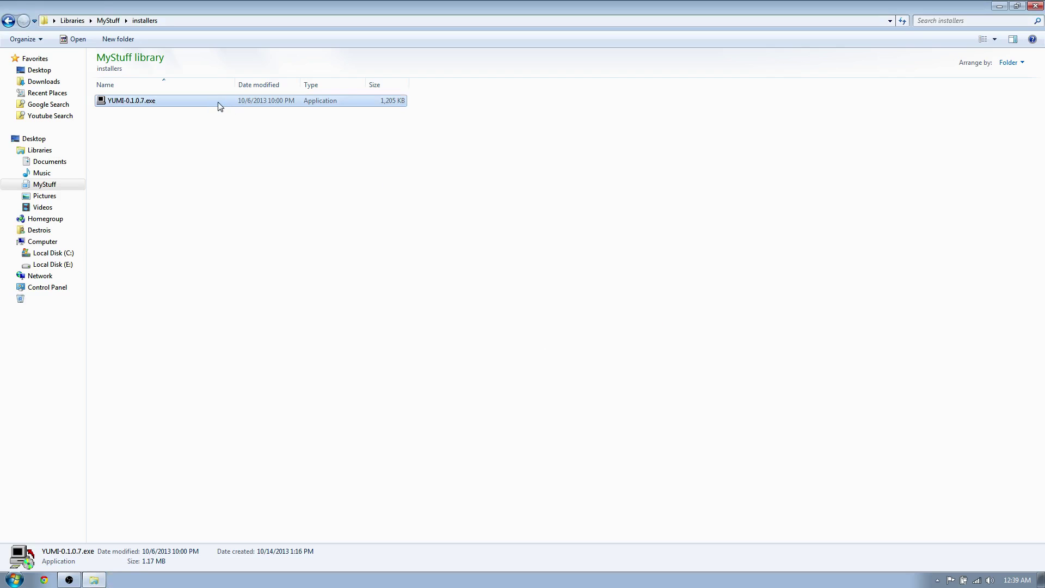
{"action": "double_click", "coordinate": [218, 102]}
{"action": "left_click", "coordinate": [560, 300]}
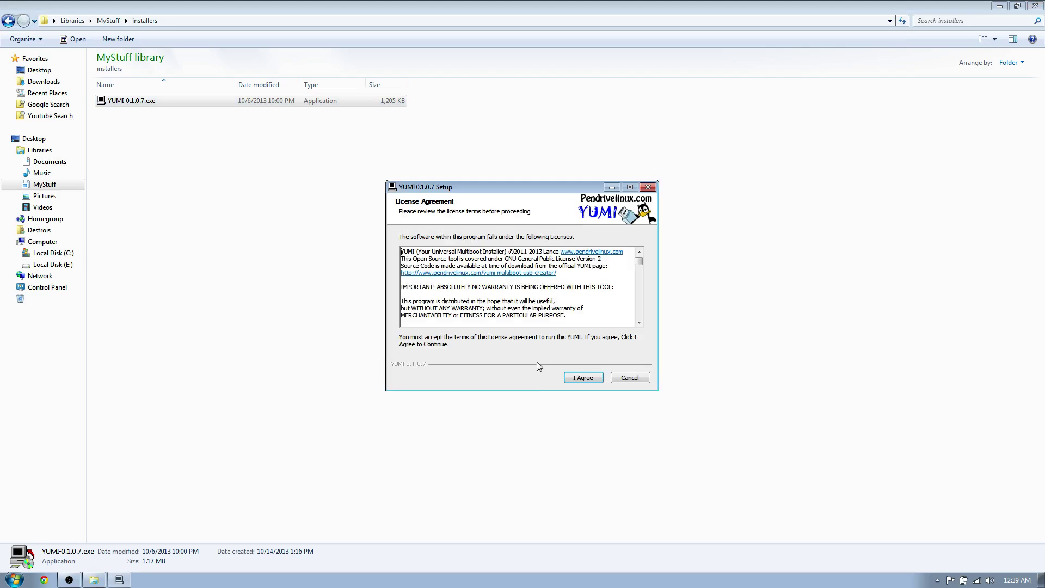
{"action": "left_click", "coordinate": [583, 377]}
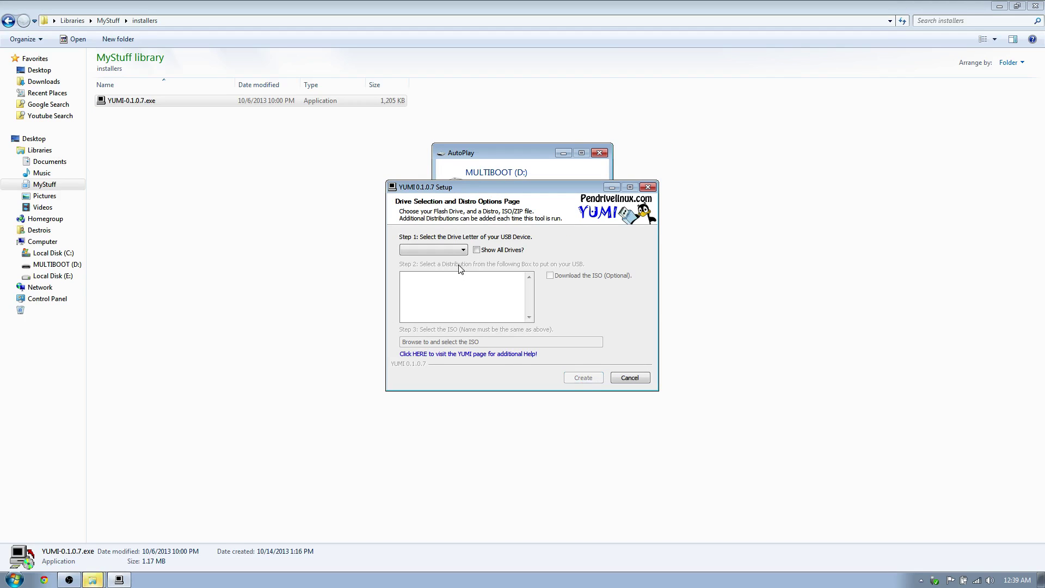
Select D:\ MULTIBOOT 14GB as the target and verify it's an empty 14.9 GB drive
{"action": "left_click", "coordinate": [456, 250]}
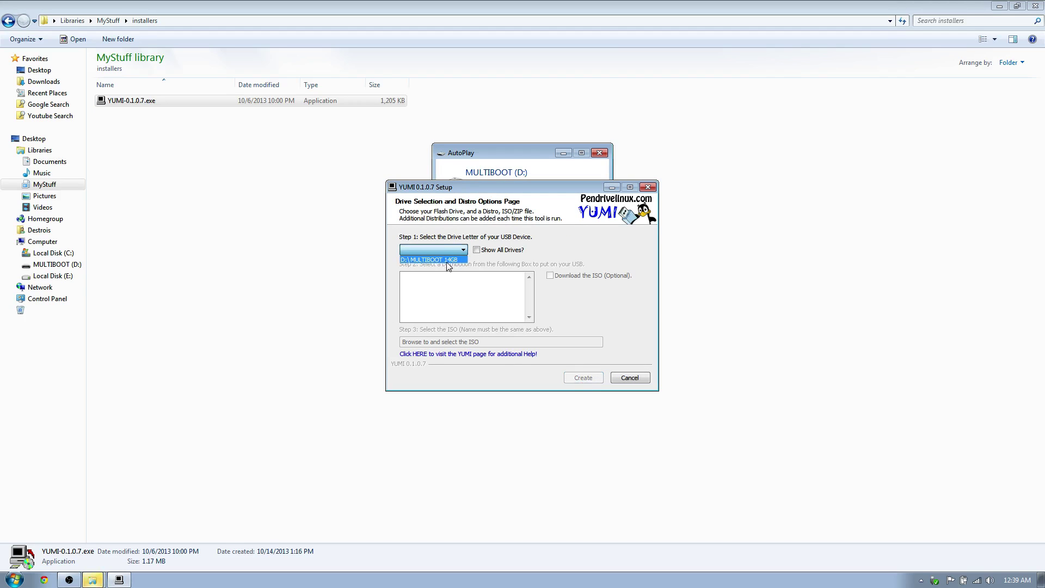
{"action": "left_click", "coordinate": [424, 260]}
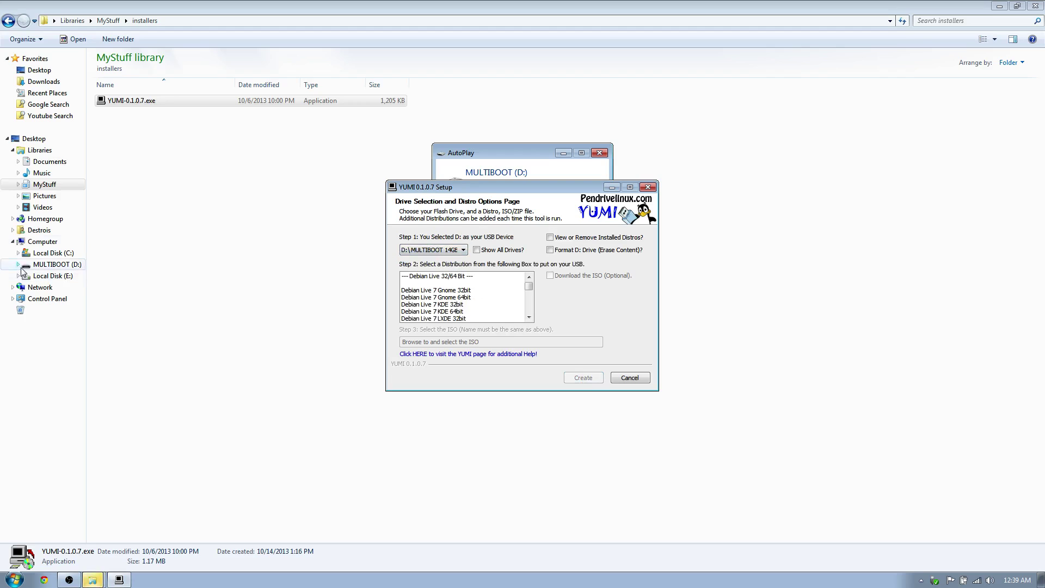
{"action": "left_click", "coordinate": [43, 241]}
{"action": "left_click_drag", "start_coordinate": [542, 249], "coordinate": [204, 231]}
{"action": "left_click_drag", "start_coordinate": [251, 275], "coordinate": [191, 380]}
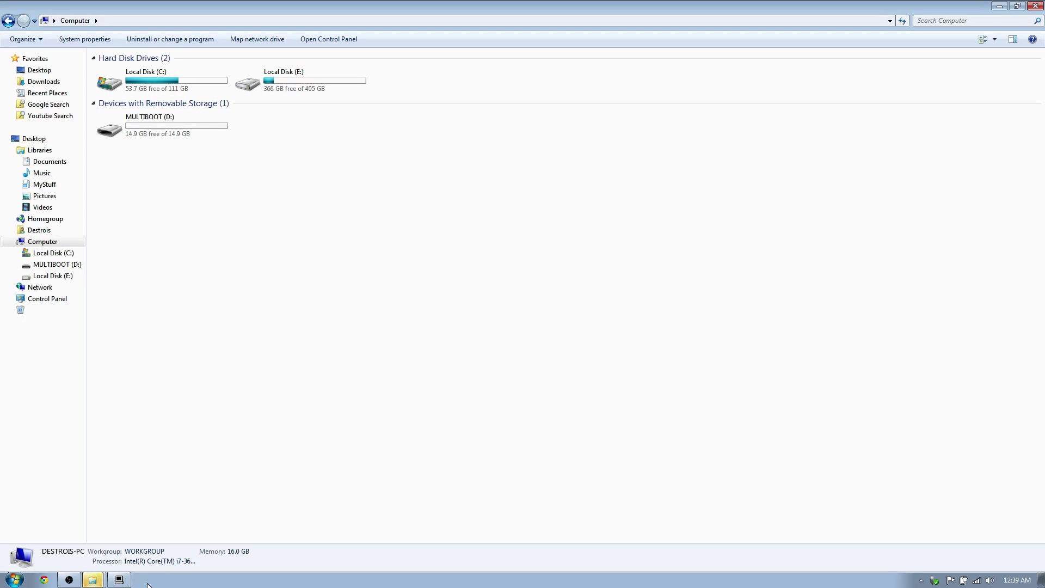
Pick Ubuntu 13.04 amd64 from YUMI's Step 2 distribution list
{"action": "left_click", "coordinate": [115, 581]}
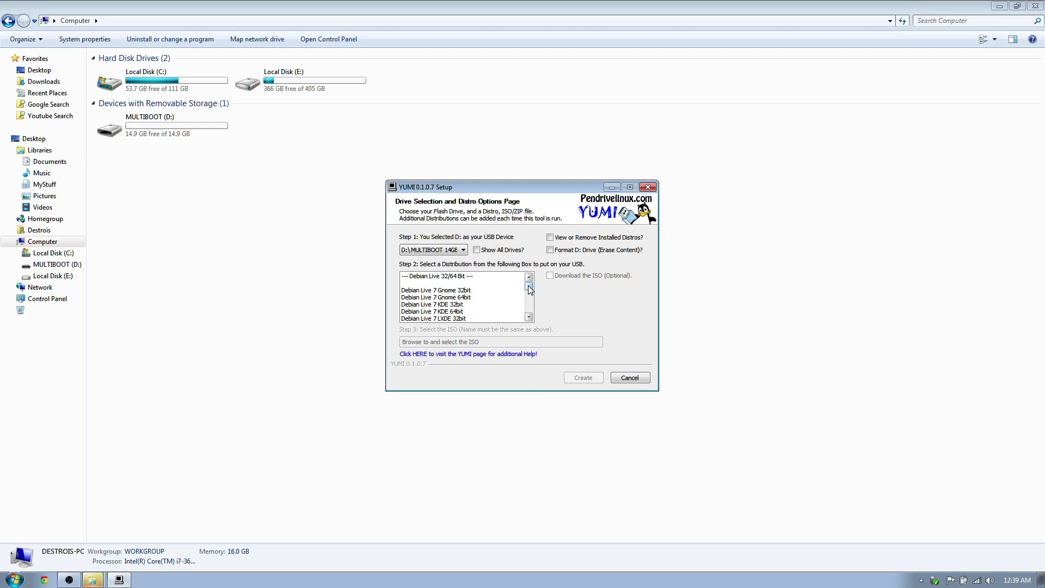
{"action": "left_click_drag", "start_coordinate": [530, 289], "coordinate": [529, 304]}
{"action": "left_click", "coordinate": [528, 277]}
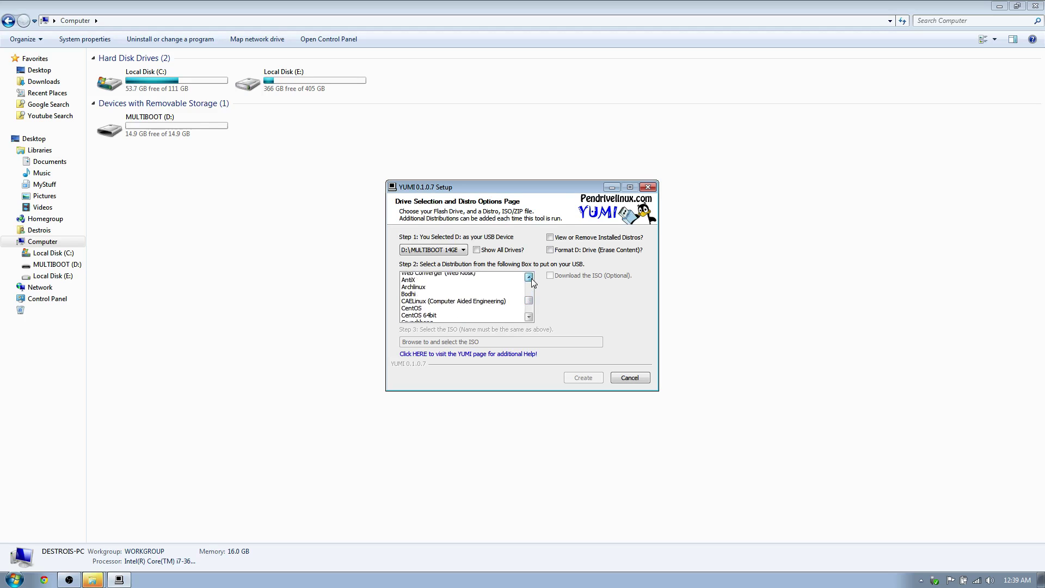
{"action": "left_click_drag", "start_coordinate": [531, 278], "coordinate": [528, 275]}
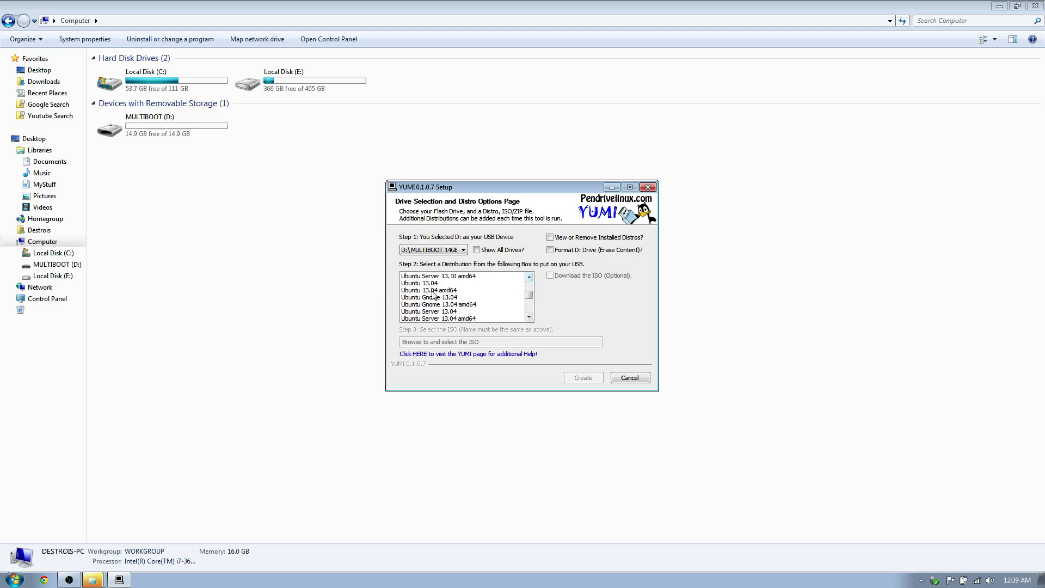
{"action": "left_click", "coordinate": [433, 292]}
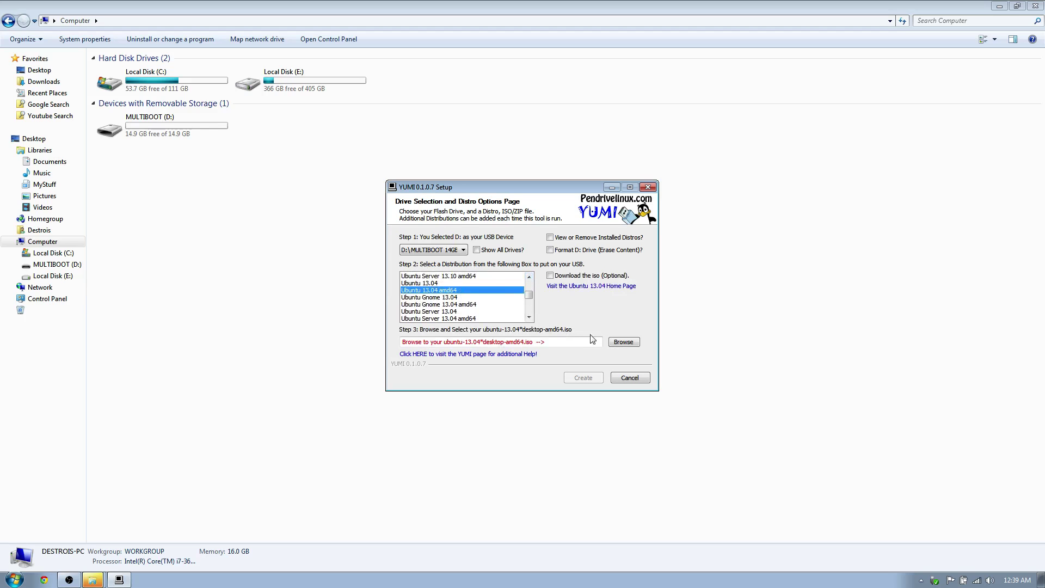
{"action": "left_click", "coordinate": [622, 343]}
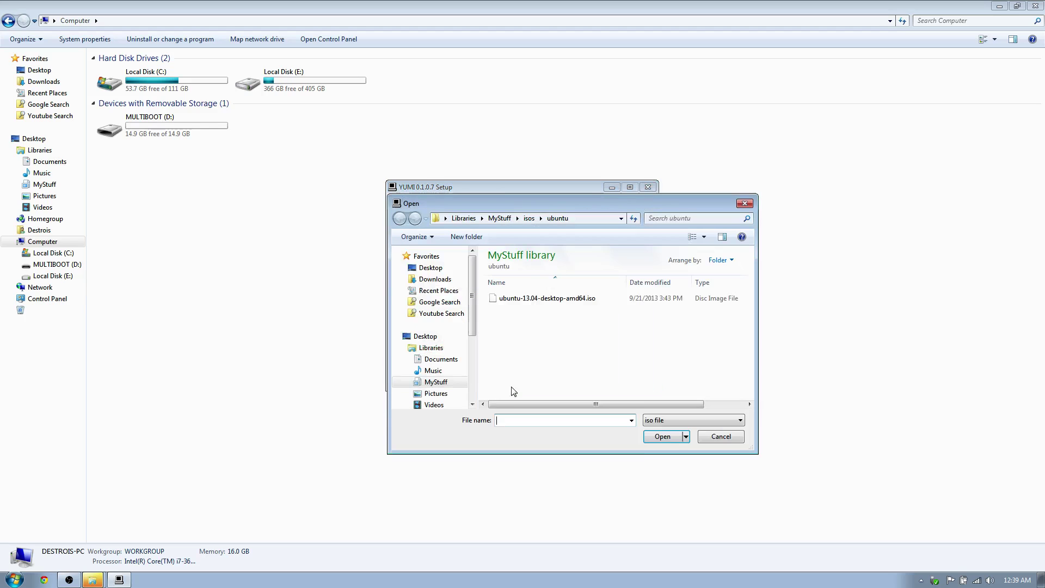
Choose ubuntu-13.04-desktop-amd64.iso as the ISO file to install
{"action": "left_click", "coordinate": [555, 299]}
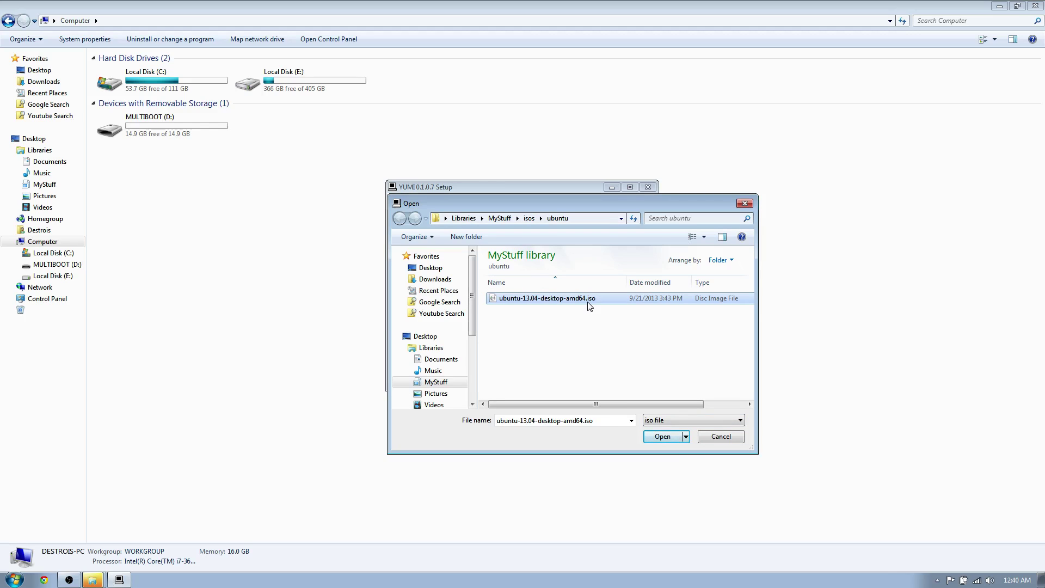
{"action": "left_click", "coordinate": [651, 440]}
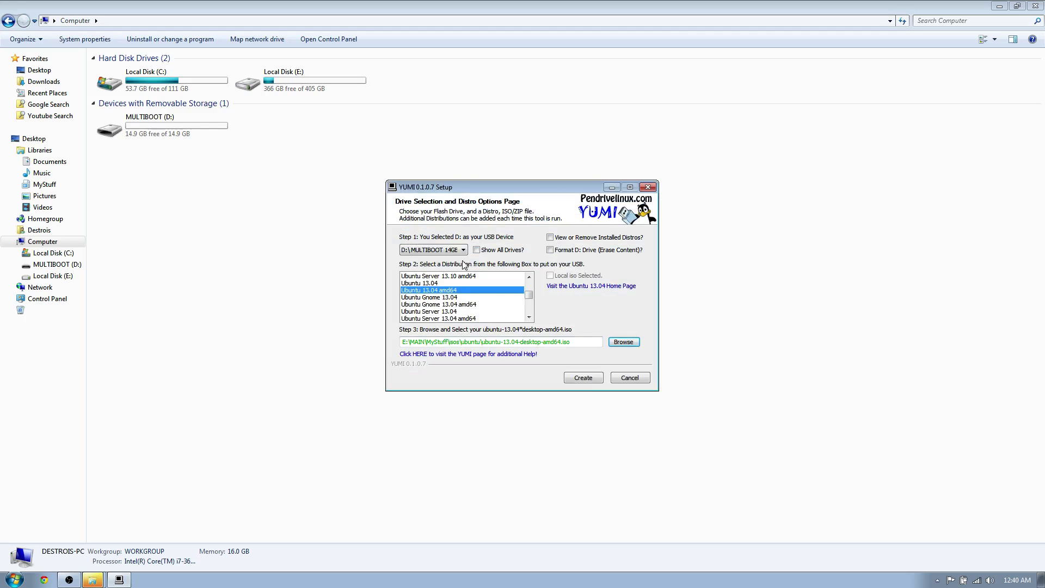
Create the Ubuntu 13.04 USB, confirming the overwrite of D:'s boot record and label
{"action": "left_click", "coordinate": [583, 377]}
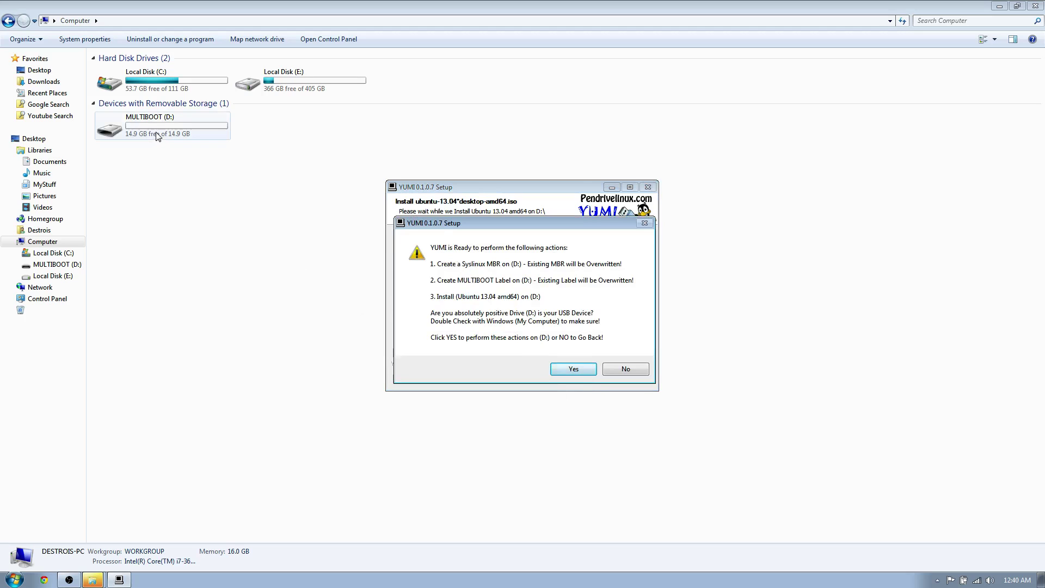
{"action": "left_click", "coordinate": [573, 370]}
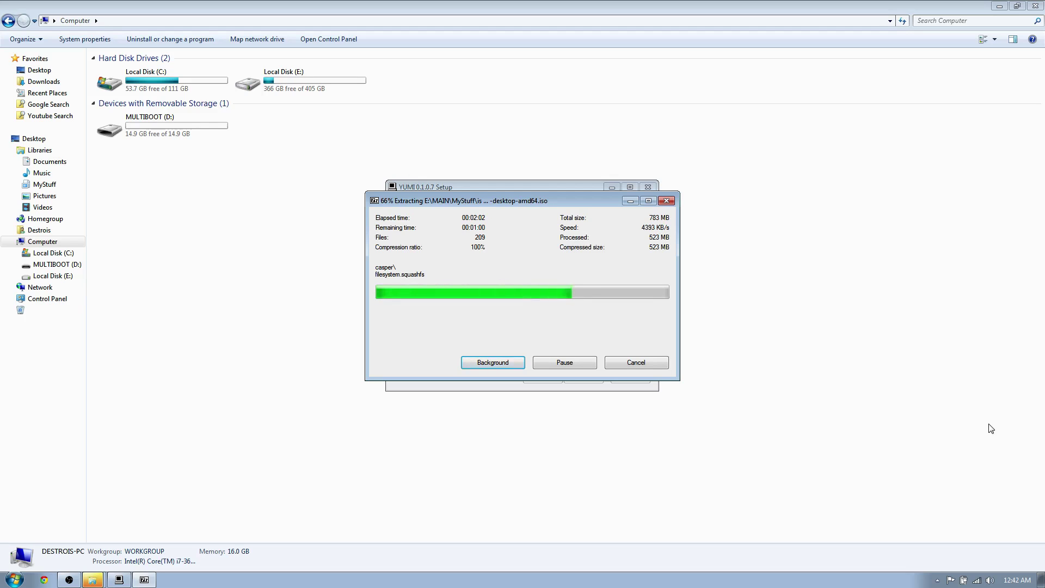
Launch Oracle VM VirtualBox Manager via a Start search for 'virtual' and reposition its window
{"action": "key", "text": "super"}
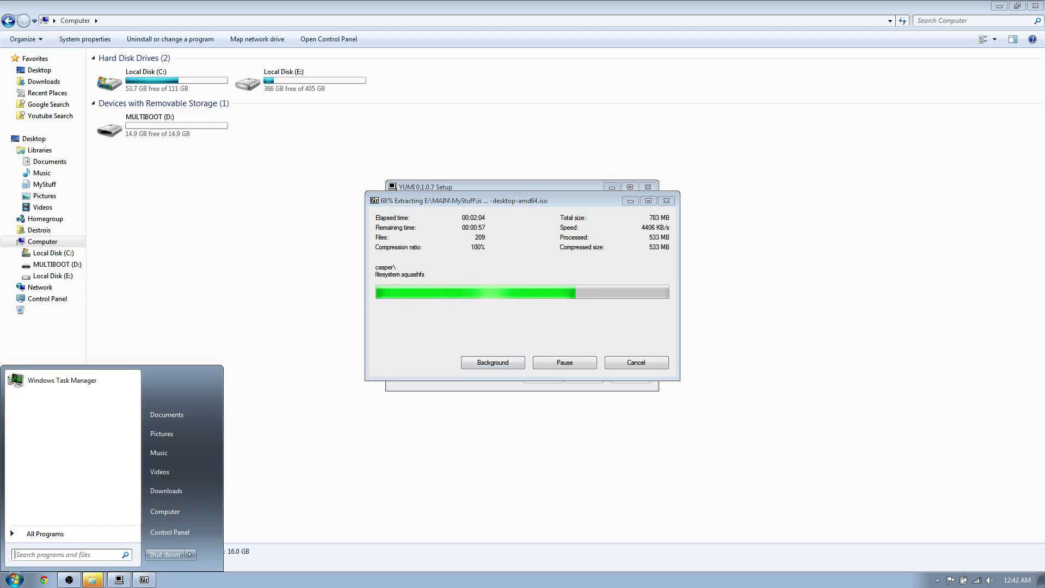
{"action": "type", "text": "virtual"}
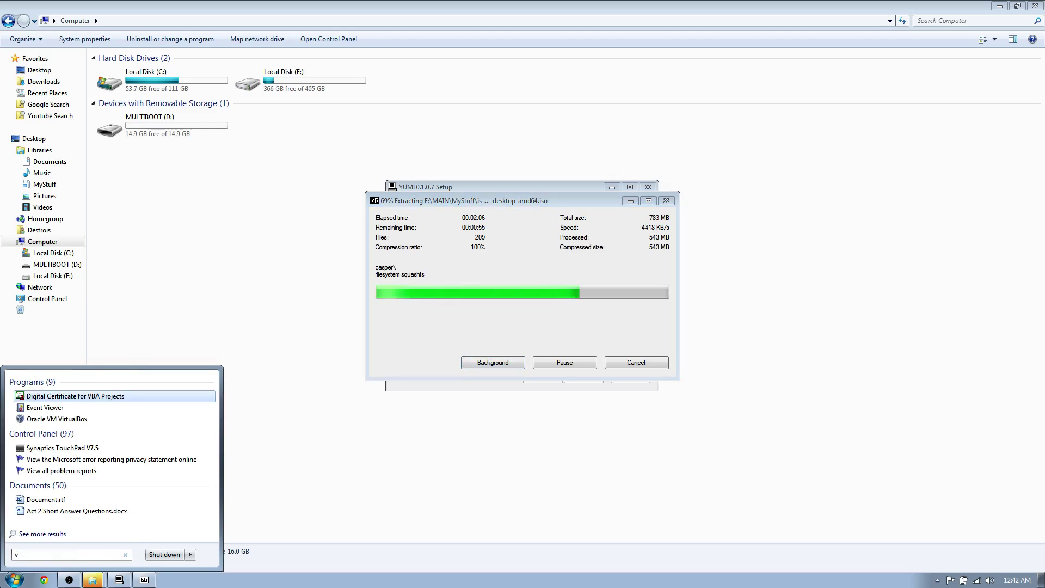
{"action": "key", "text": "Return"}
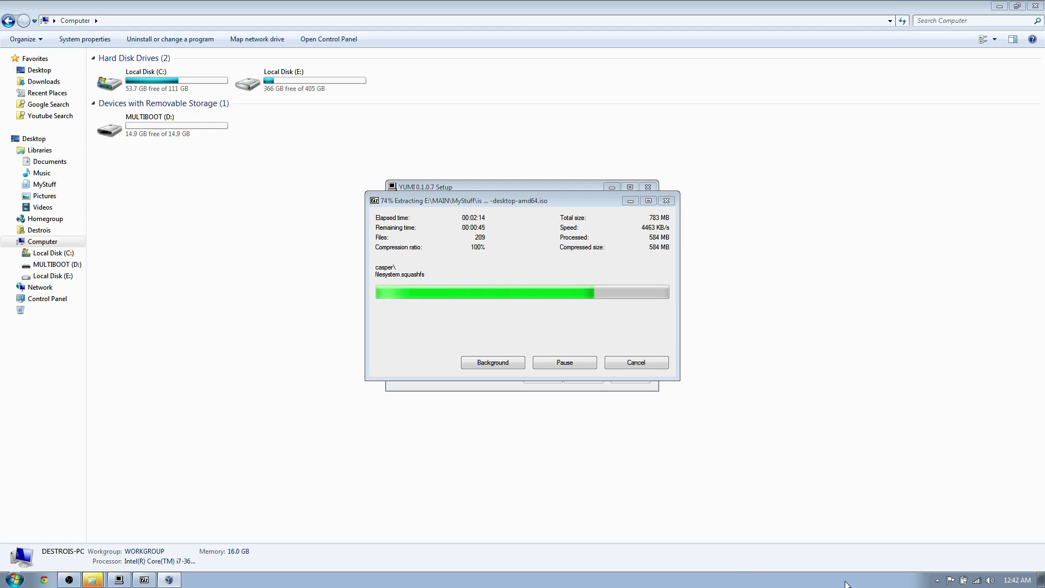
{"action": "left_click_drag", "start_coordinate": [494, 104], "coordinate": [461, 121]}
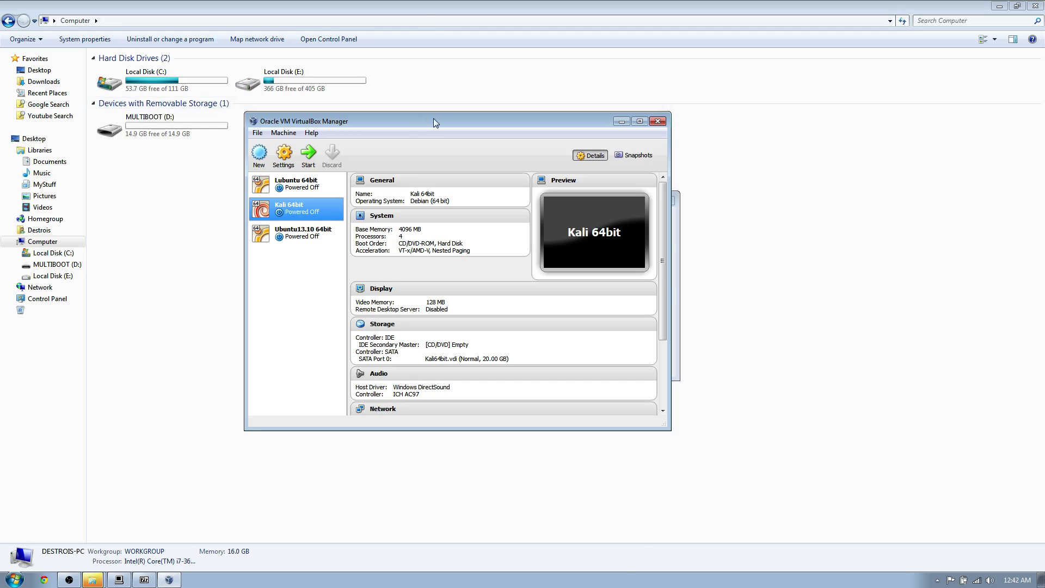
Review the Lubuntu and Ubuntu13.10 machines, then start the Kali 64bit VM
{"action": "left_click_drag", "start_coordinate": [433, 120], "coordinate": [418, 138]}
{"action": "left_click", "coordinate": [281, 202]}
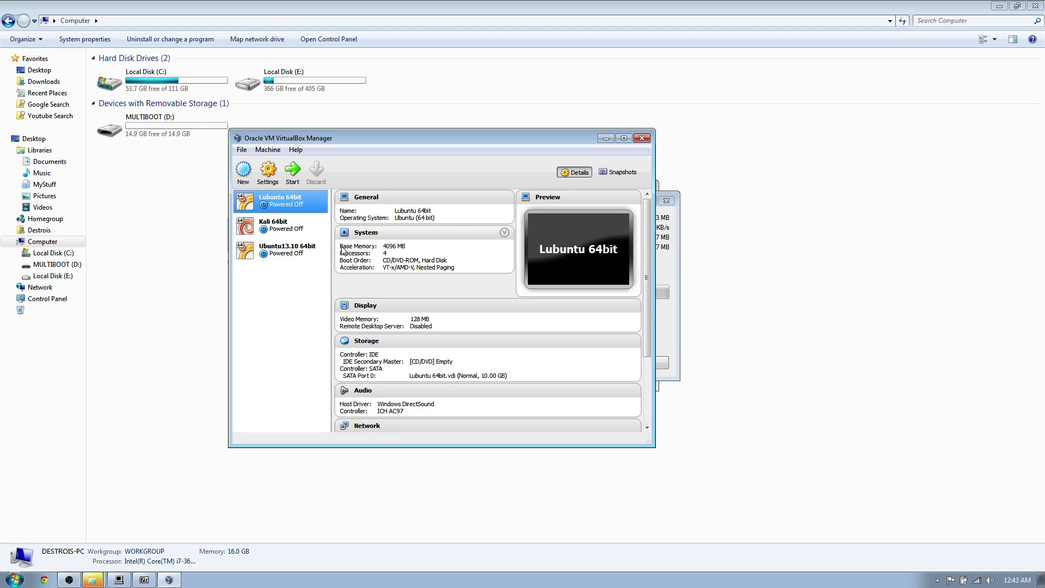
{"action": "left_click", "coordinate": [286, 249]}
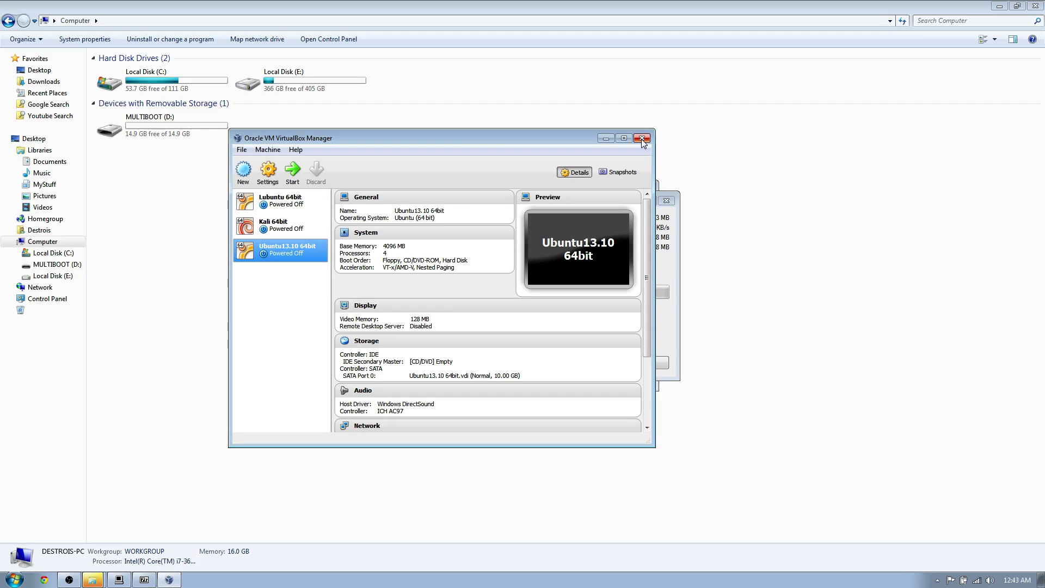
{"action": "left_click", "coordinate": [286, 229]}
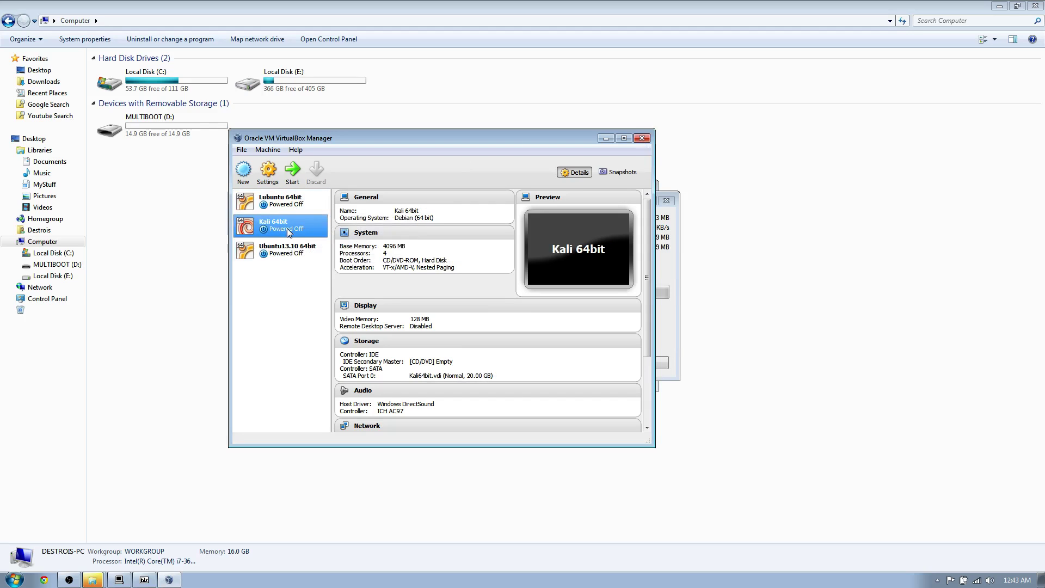
{"action": "left_click", "coordinate": [292, 170]}
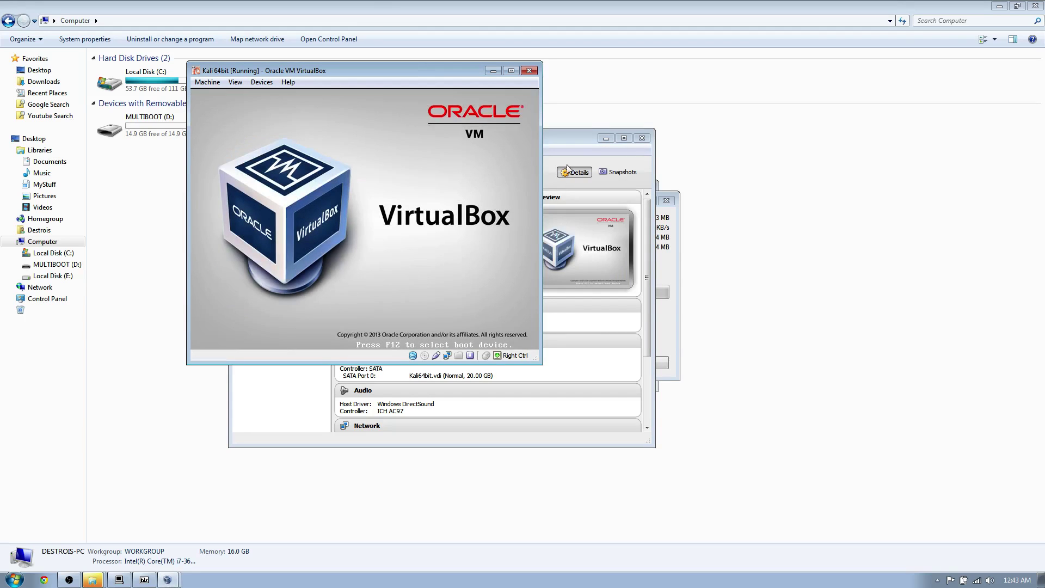
Bring the Kali VM window forward, minimize the Manager and maximize the VM
{"action": "left_click", "coordinate": [606, 138]}
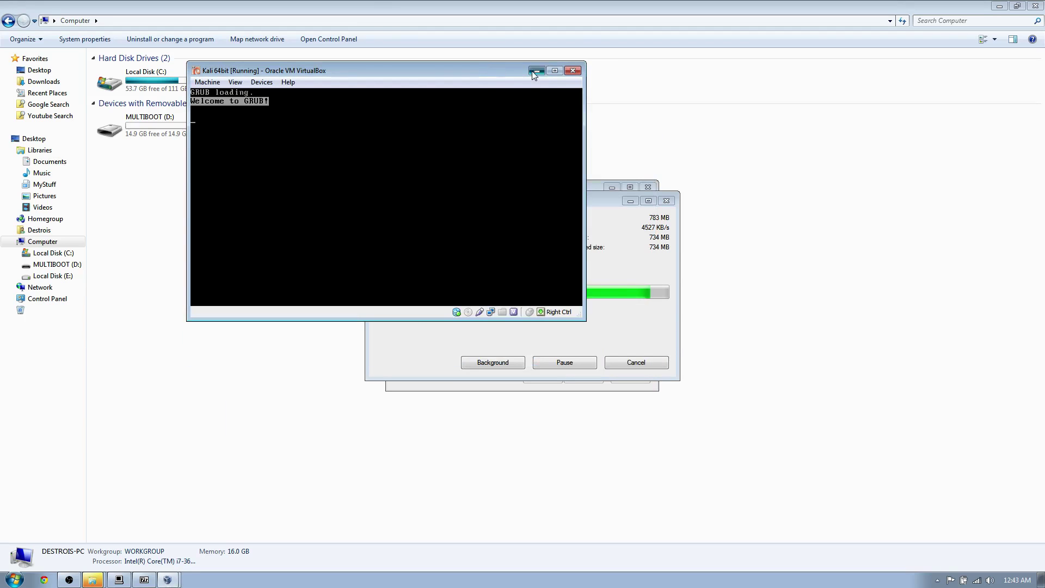
{"action": "left_click", "coordinate": [535, 70]}
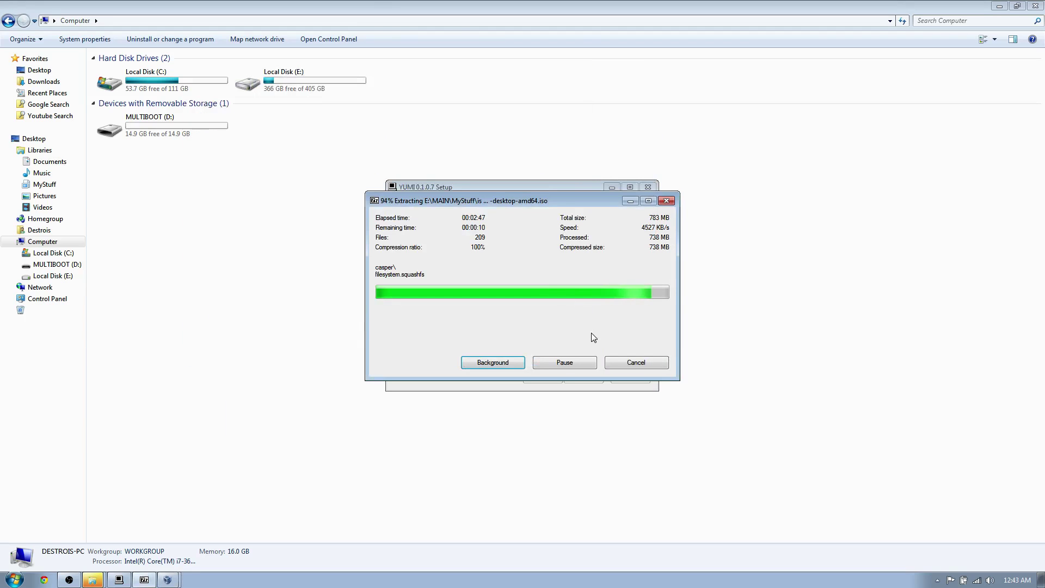
{"action": "left_click", "coordinate": [165, 580]}
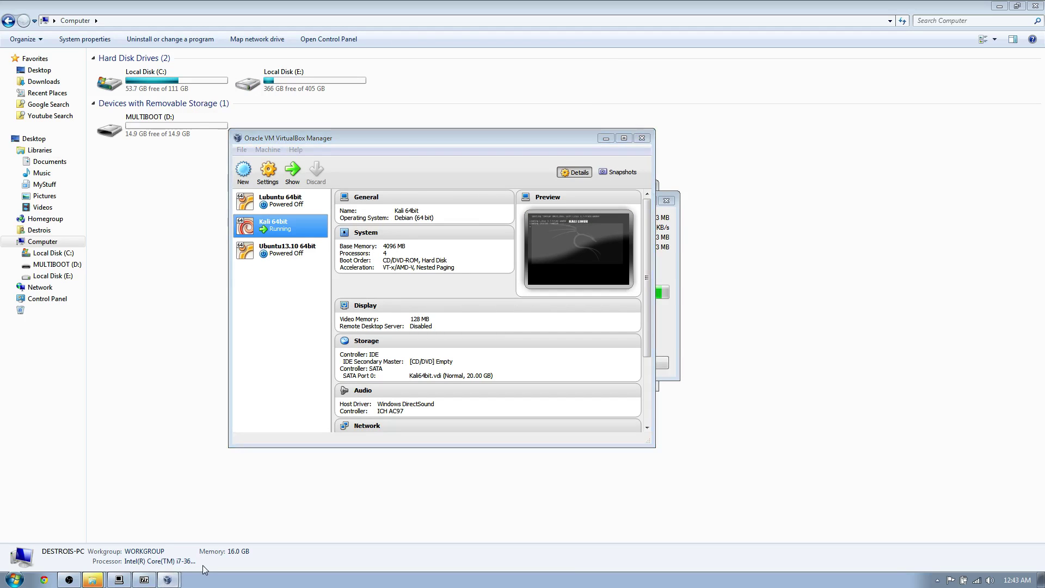
{"action": "left_click", "coordinate": [167, 580]}
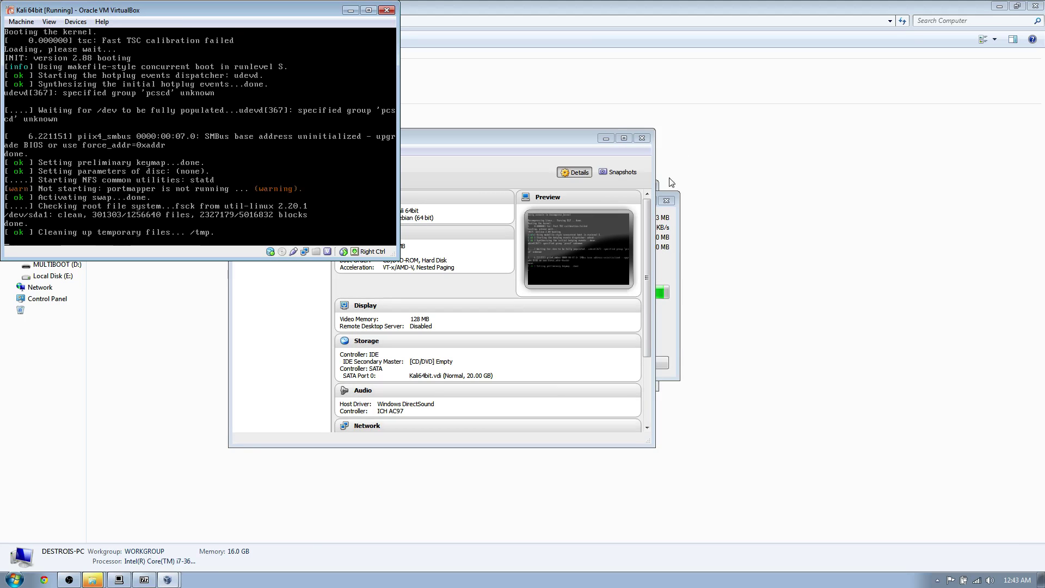
{"action": "left_click", "coordinate": [599, 138]}
{"action": "mouse_move", "coordinate": [1044, 84]}
{"action": "left_mouse_down"}
{"action": "mouse_move", "coordinate": [558, 87]}
{"action": "mouse_move", "coordinate": [1044, 84]}
{"action": "left_mouse_up"}
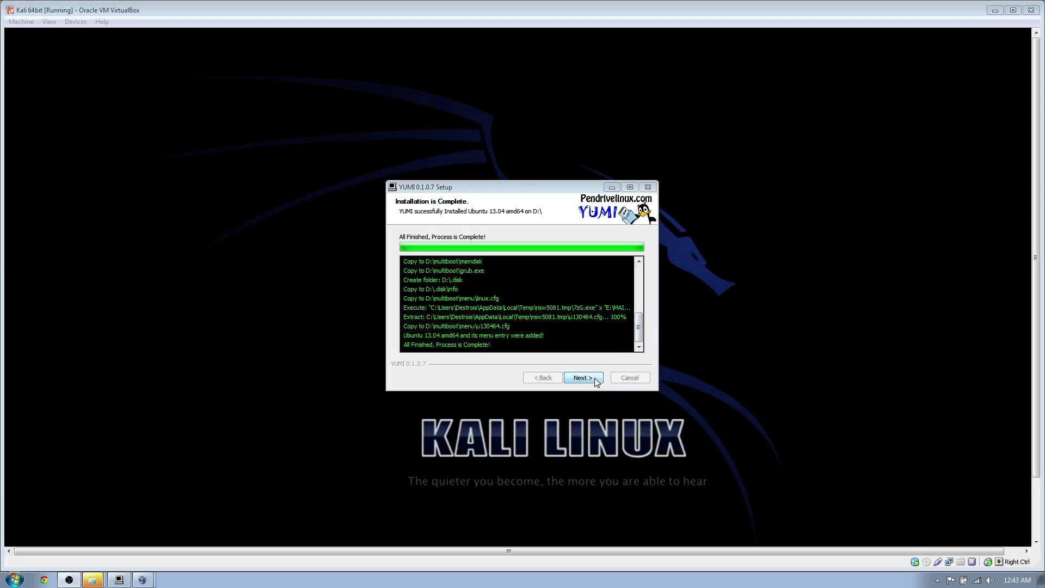
Minimize the Kali VM and Explorer windows, then move YUMI off the AutoPlay prompt
{"action": "left_click", "coordinate": [996, 10]}
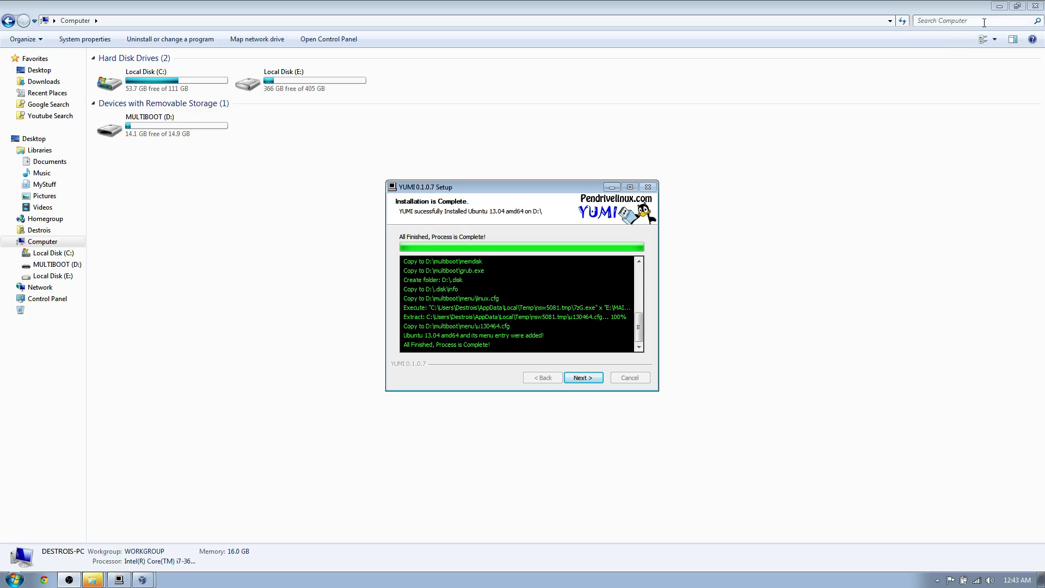
{"action": "left_click", "coordinate": [997, 7]}
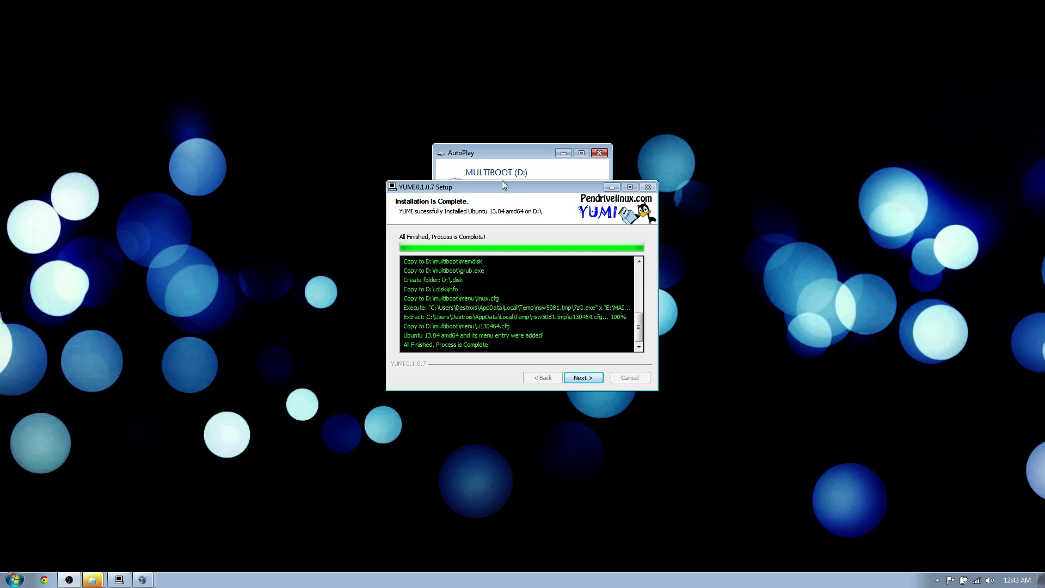
{"action": "mouse_move", "coordinate": [501, 185]}
{"action": "left_mouse_down"}
{"action": "mouse_move", "coordinate": [507, 240]}
{"action": "mouse_move", "coordinate": [602, 527]}
{"action": "mouse_move", "coordinate": [576, 472]}
{"action": "mouse_move", "coordinate": [533, 240]}
{"action": "mouse_move", "coordinate": [512, 198]}
{"action": "left_mouse_up"}
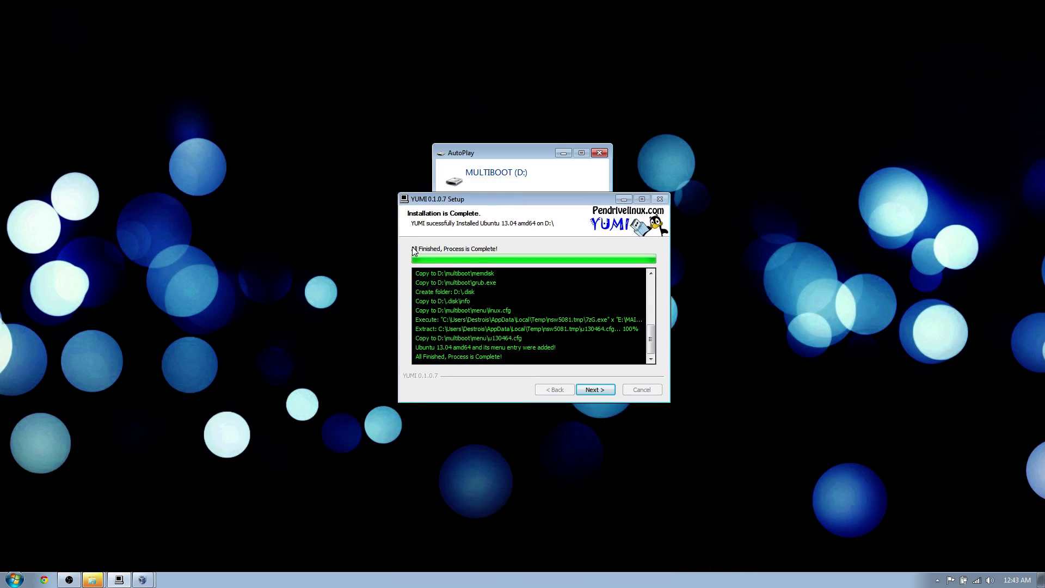
Finish the completed YUMI install, decline adding more ISOs, and close setup
{"action": "left_click", "coordinate": [594, 389]}
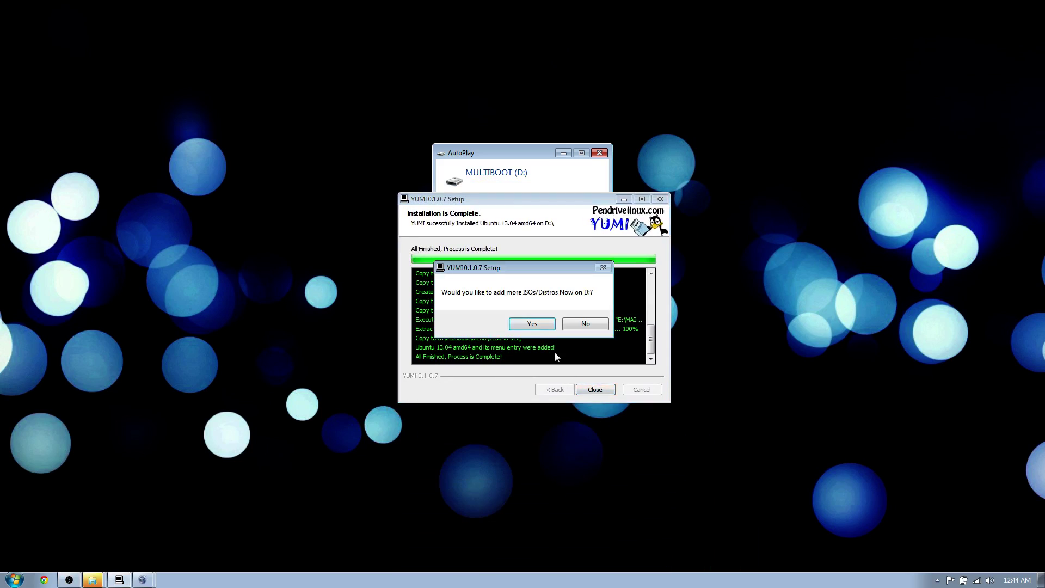
{"action": "left_click", "coordinate": [575, 325]}
{"action": "left_click", "coordinate": [584, 389]}
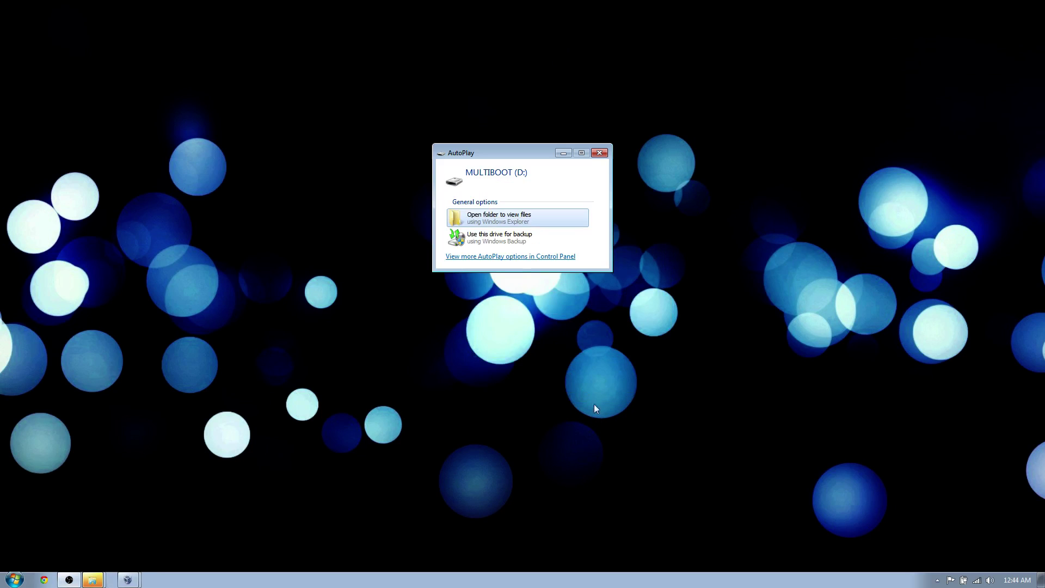
Open MULTIBOOT (D:) from AutoPlay, close it, and safely eject the USB drive
{"action": "left_click", "coordinate": [498, 219]}
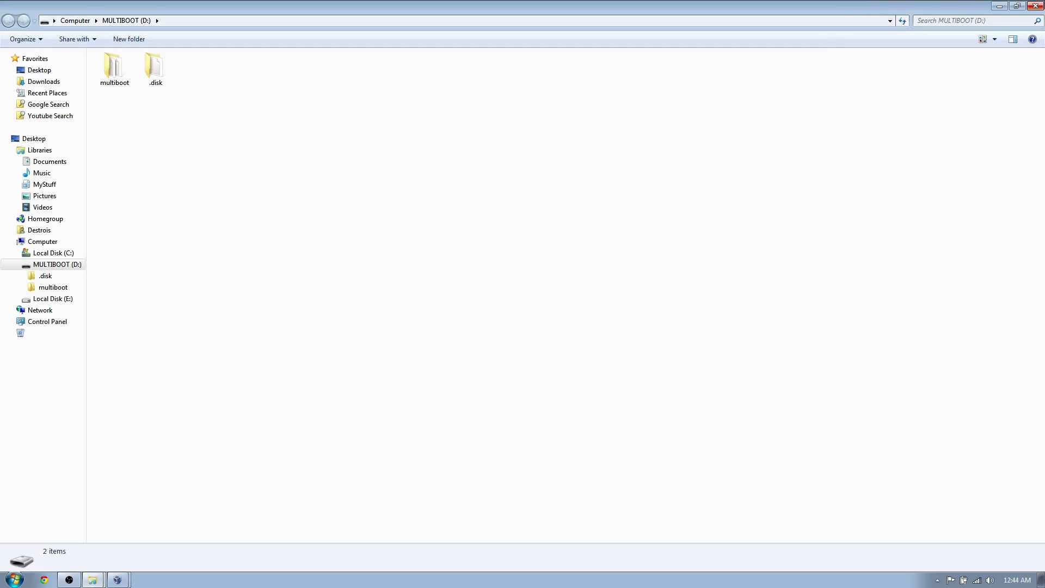
{"action": "left_click", "coordinate": [1037, 6]}
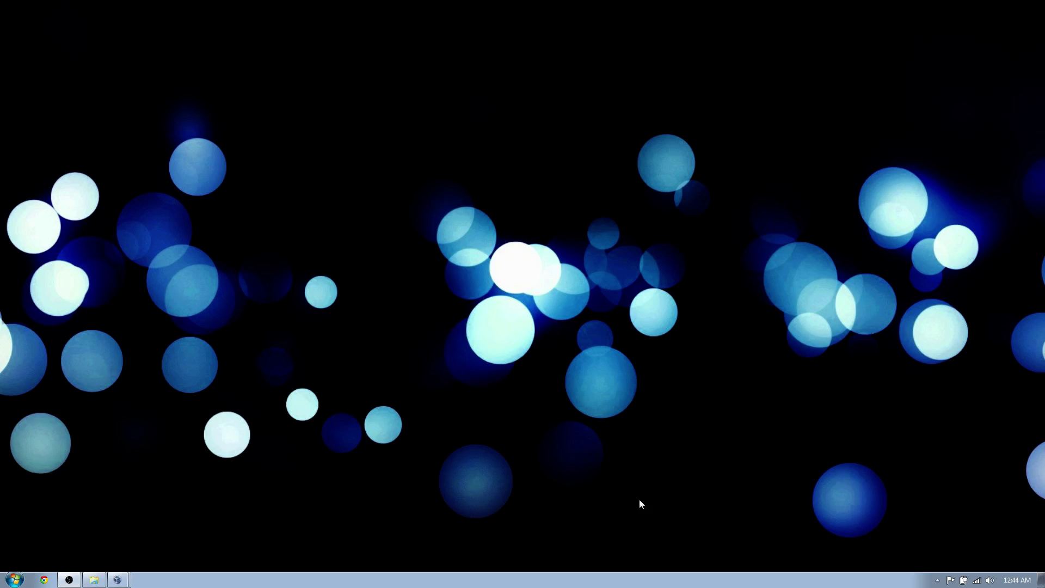
{"action": "left_click", "coordinate": [937, 580]}
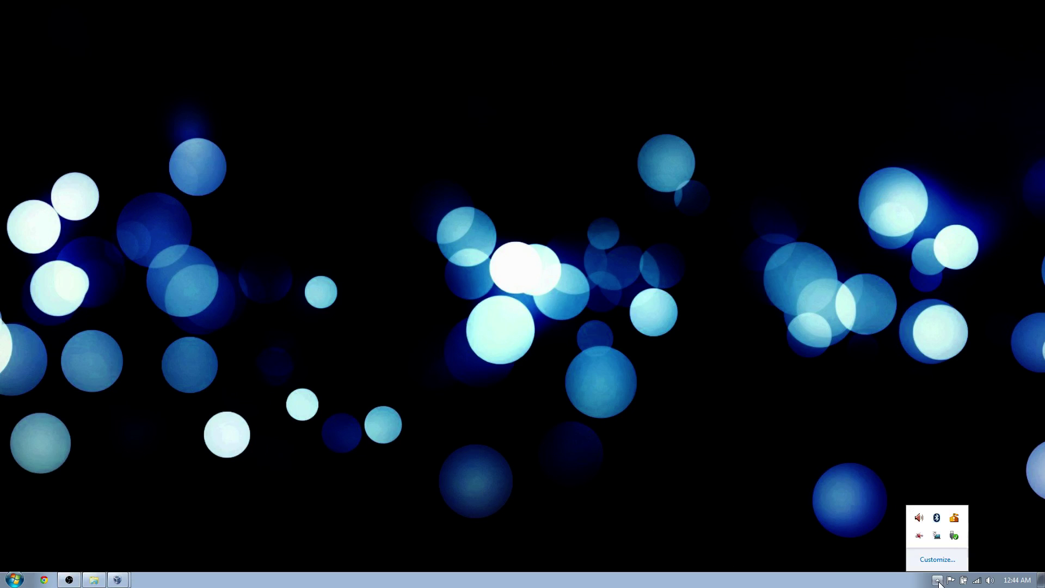
{"action": "left_click", "coordinate": [952, 536]}
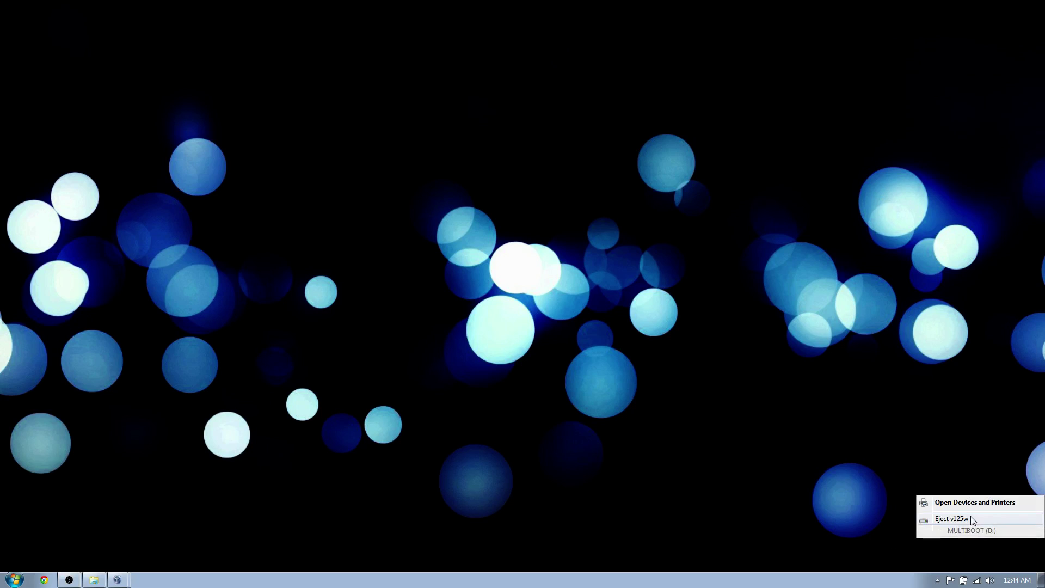
{"action": "left_click", "coordinate": [952, 518]}
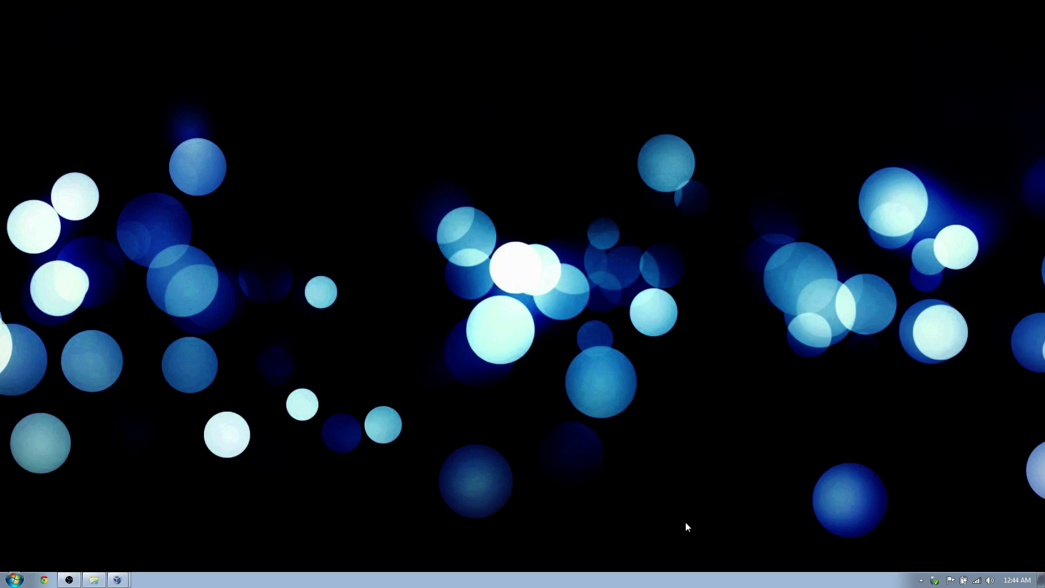
Confirm in Computer that the D: drive is gone, then close the Explorer window
{"action": "key", "text": "super"}
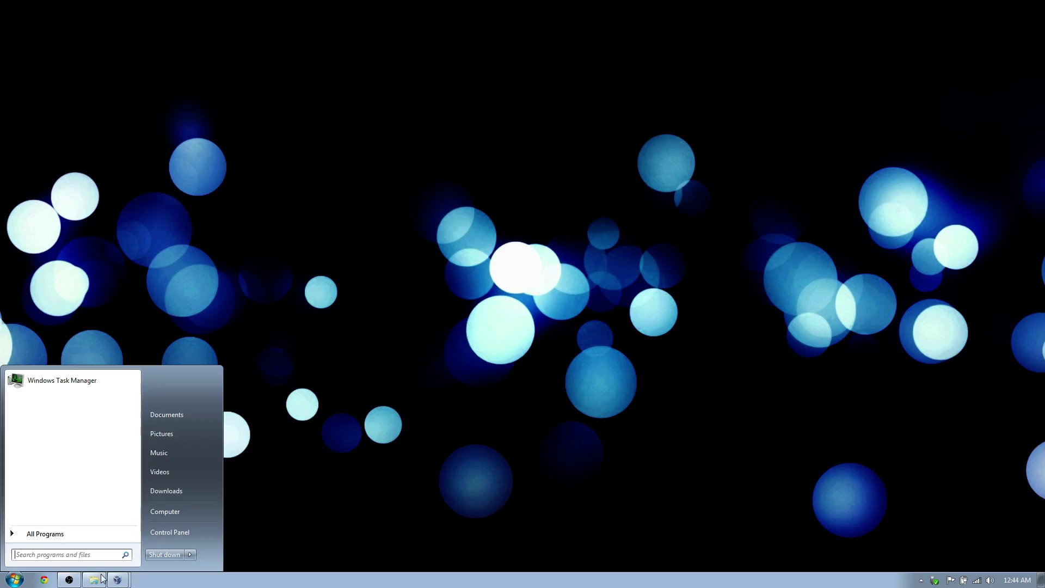
{"action": "left_click", "coordinate": [183, 518]}
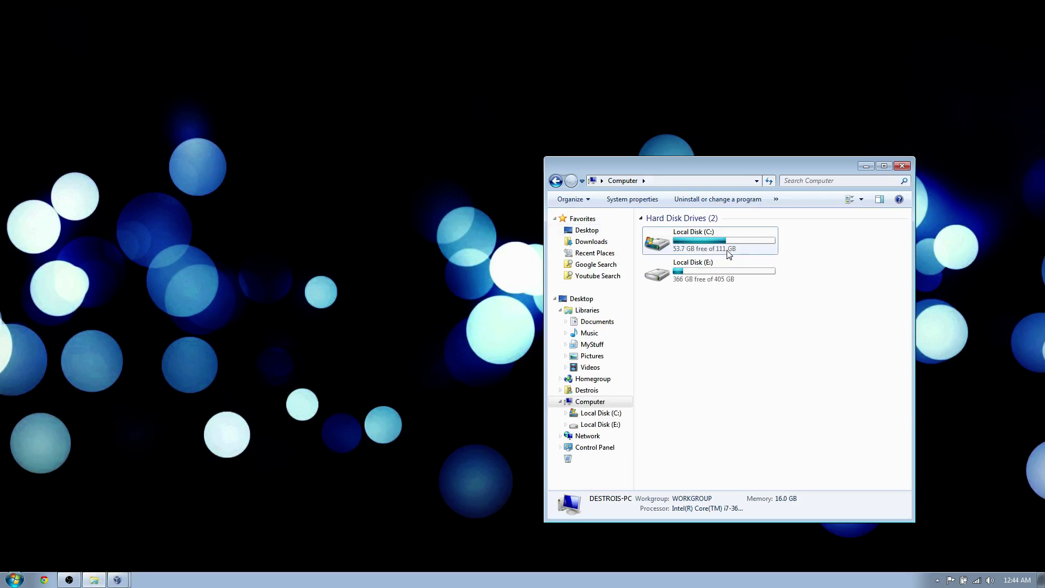
{"action": "left_click", "coordinate": [884, 165]}
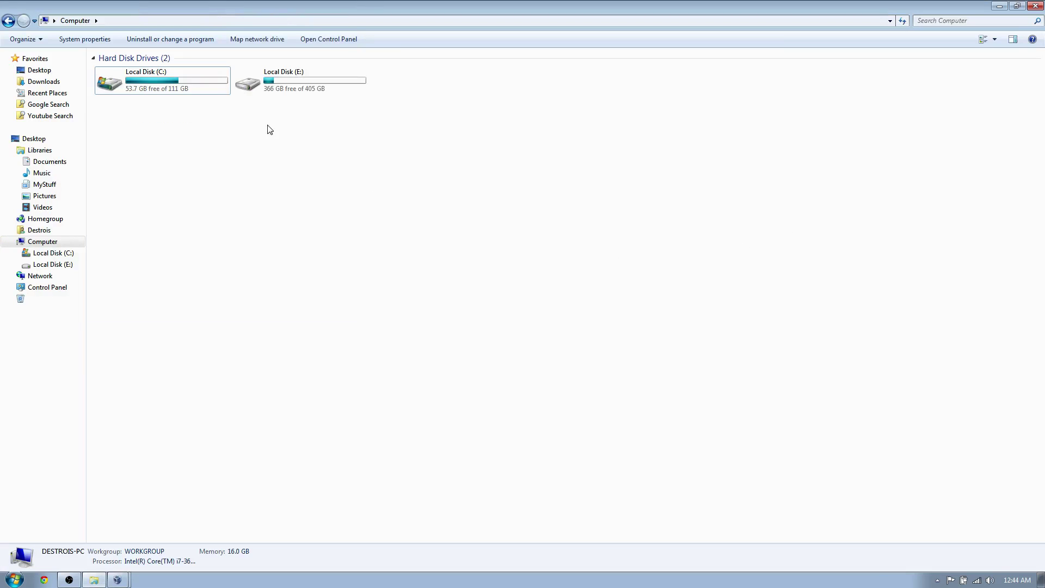
{"action": "left_click", "coordinate": [286, 92]}
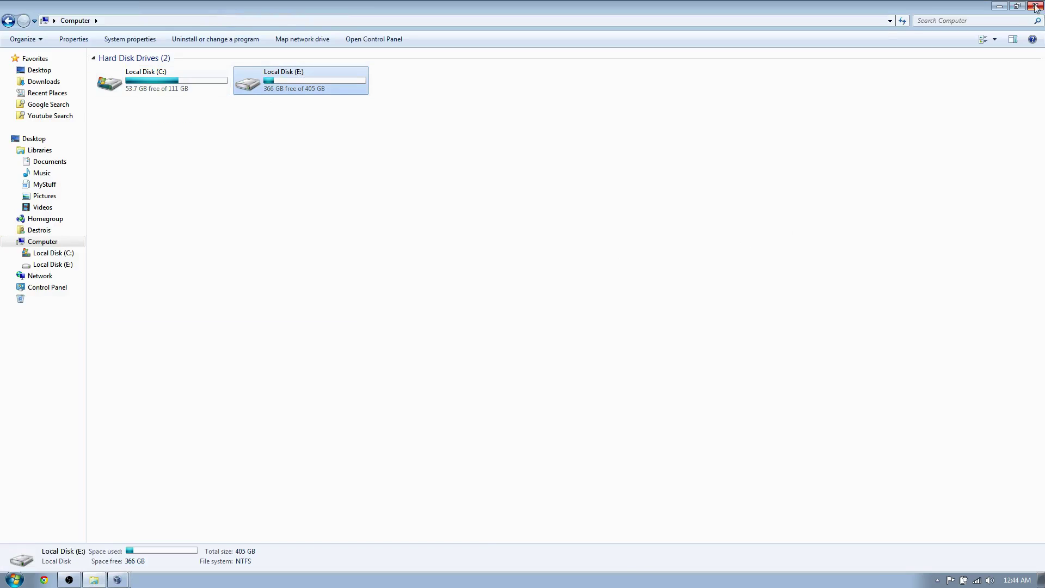
{"action": "left_click", "coordinate": [1035, 6]}
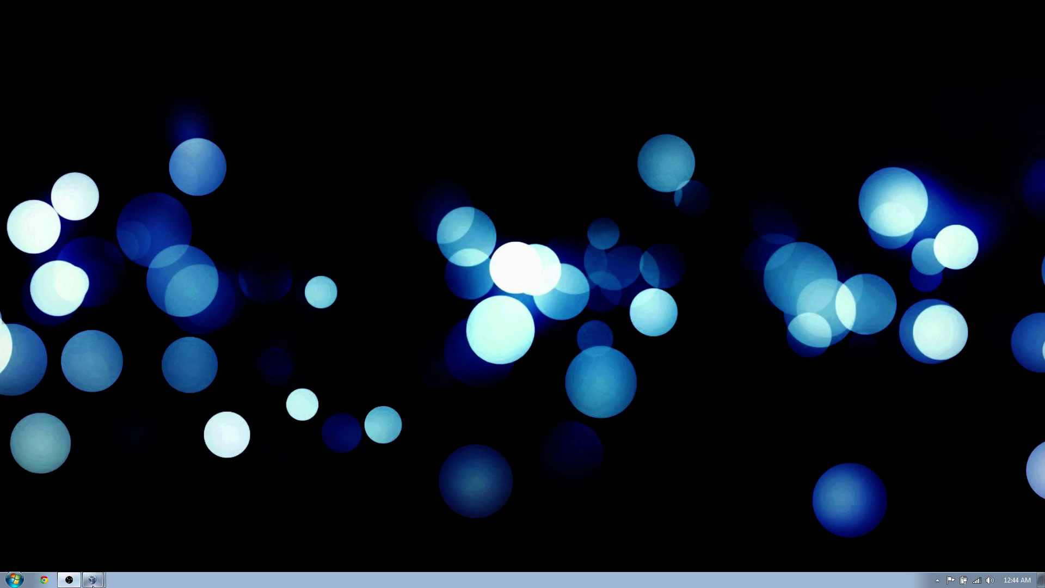
{"action": "left_click", "coordinate": [93, 580]}
Log in to the Kali VM via Other... as root with the account password
{"action": "left_click", "coordinate": [175, 505]}
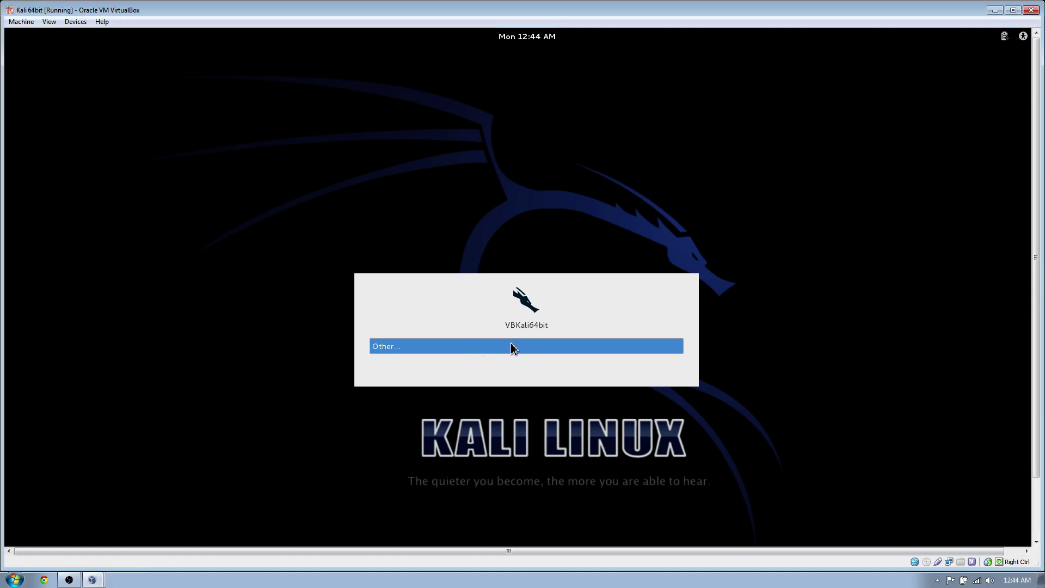
{"action": "left_click", "coordinate": [513, 348]}
{"action": "type", "text": "root"}
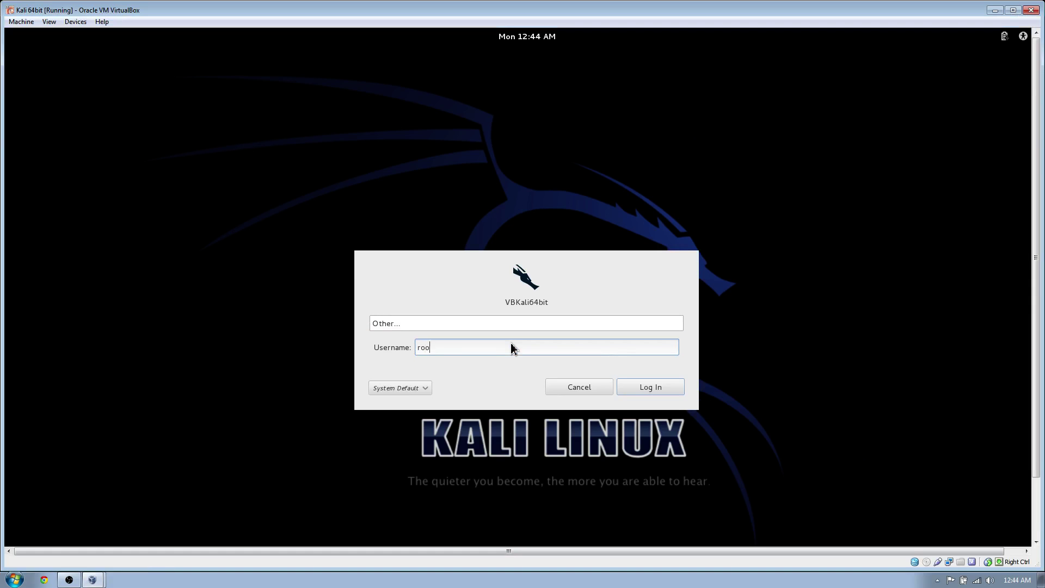
{"action": "key", "text": "Return"}
{"action": "type", "text": "toor"}
{"action": "key", "text": "Return"}
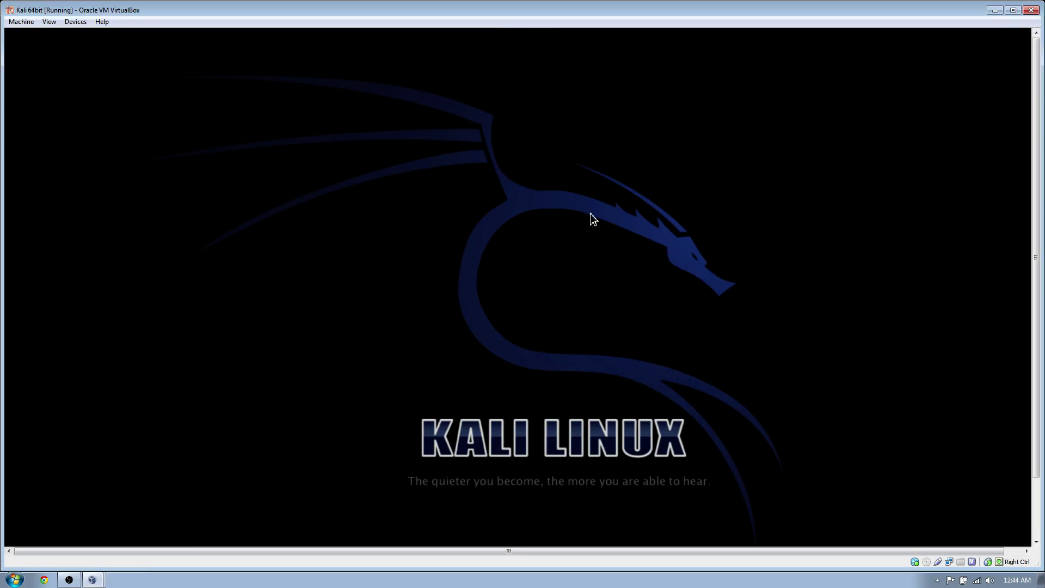
Switch the Kali VM to fullscreen with Host+F, browse Applications, then exit fullscreen
{"action": "key", "text": "Control_R+f"}
{"action": "key", "text": "Return"}
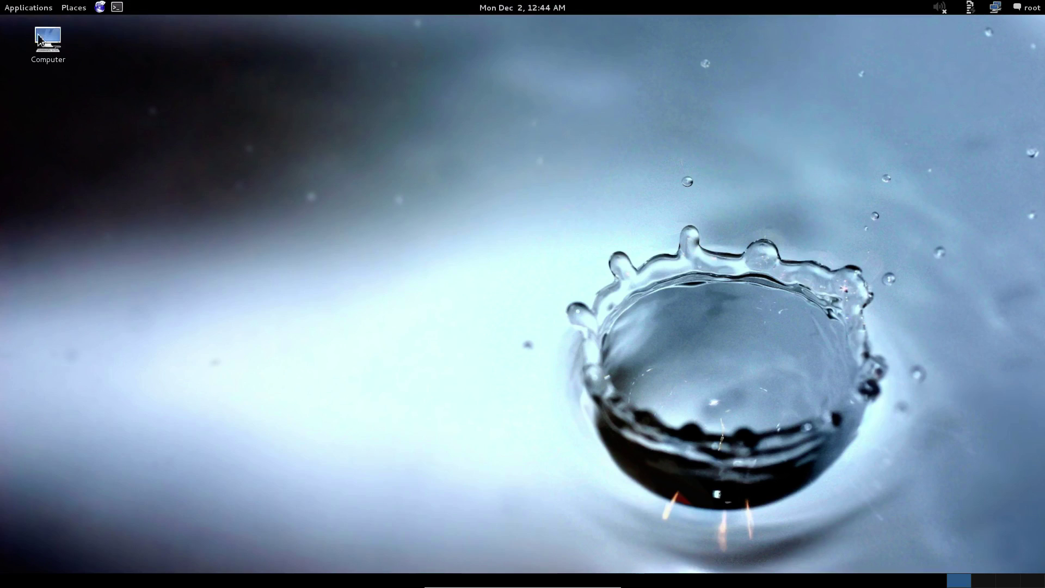
{"action": "left_click", "coordinate": [28, 9]}
{"action": "mouse_move", "coordinate": [27, 26]}
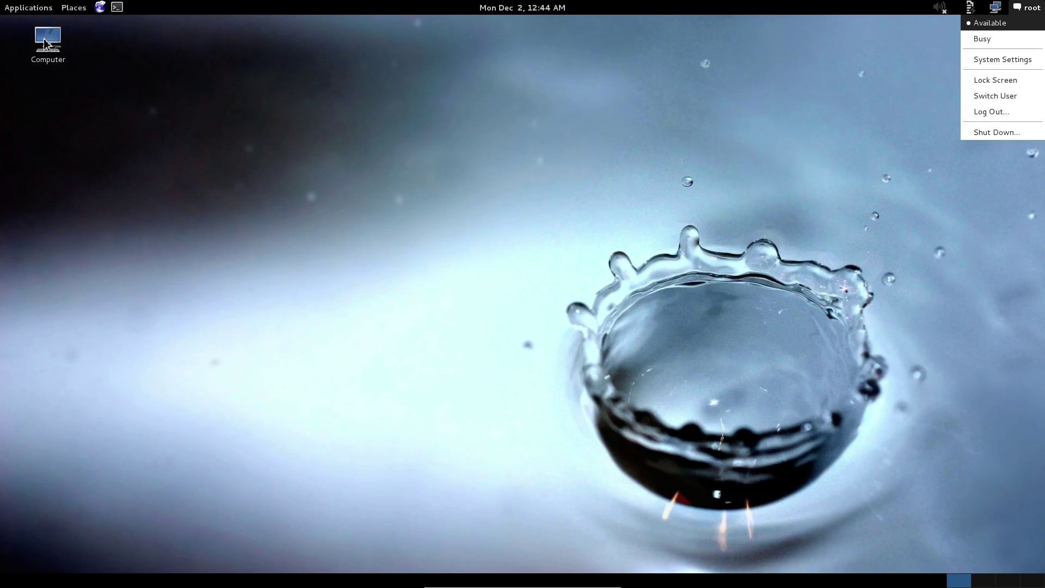
{"action": "key", "text": "Escape"}
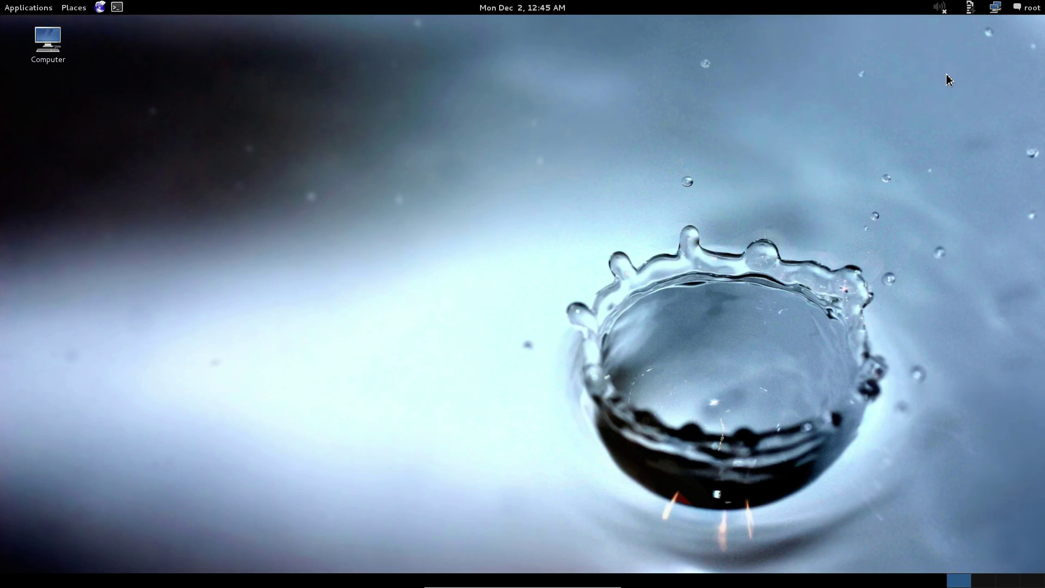
{"action": "key", "text": "Control_R+f"}
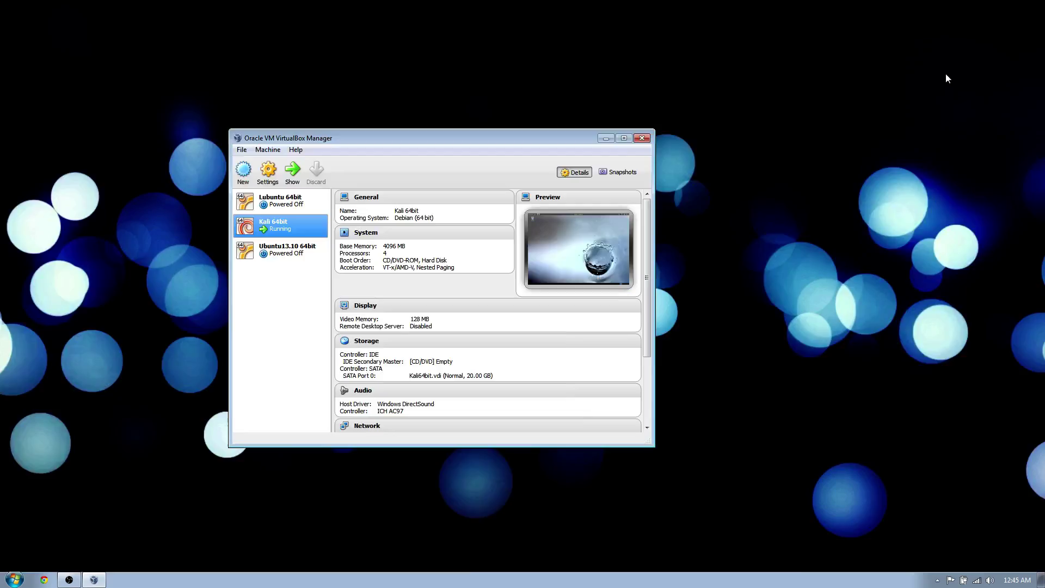